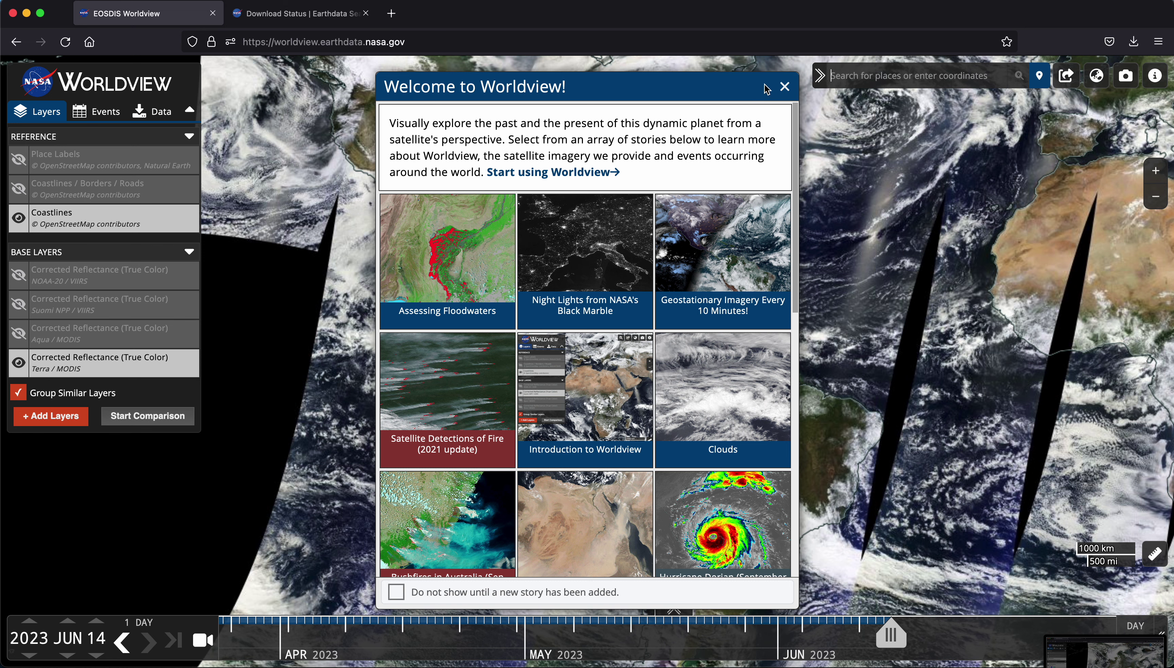
Dismiss the welcome dialog, search the layer catalogue for OPERA and add the OPERA Dynamic Surface Water Extent Provisional (L3) layer.
left_click(785, 88)
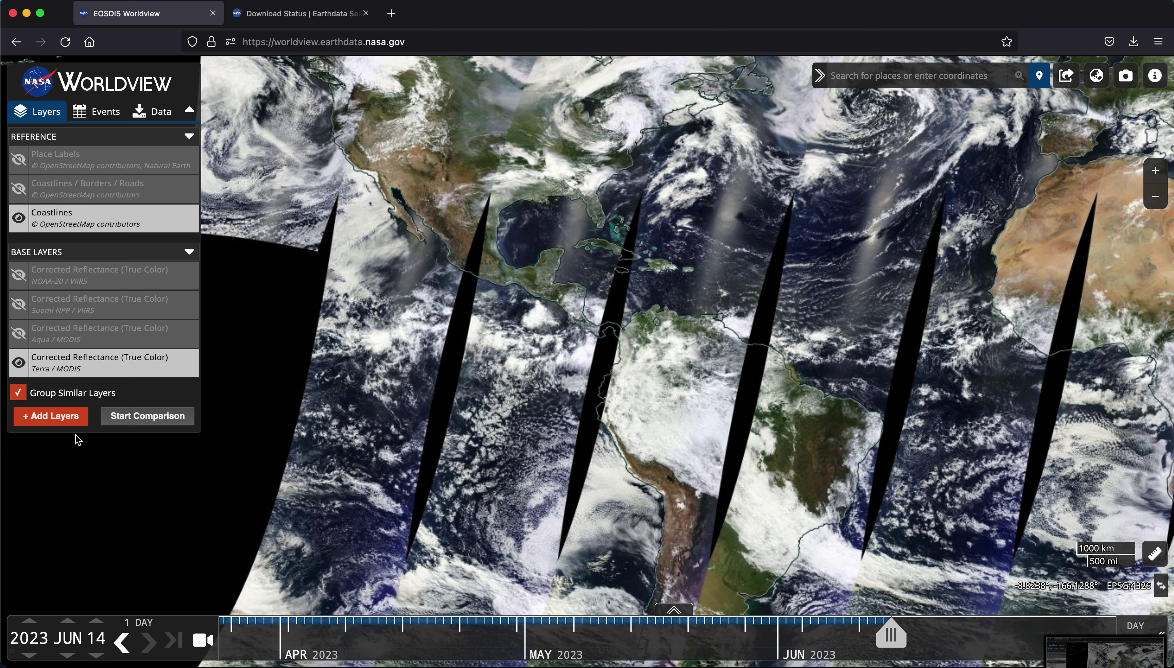
left_click(51, 416)
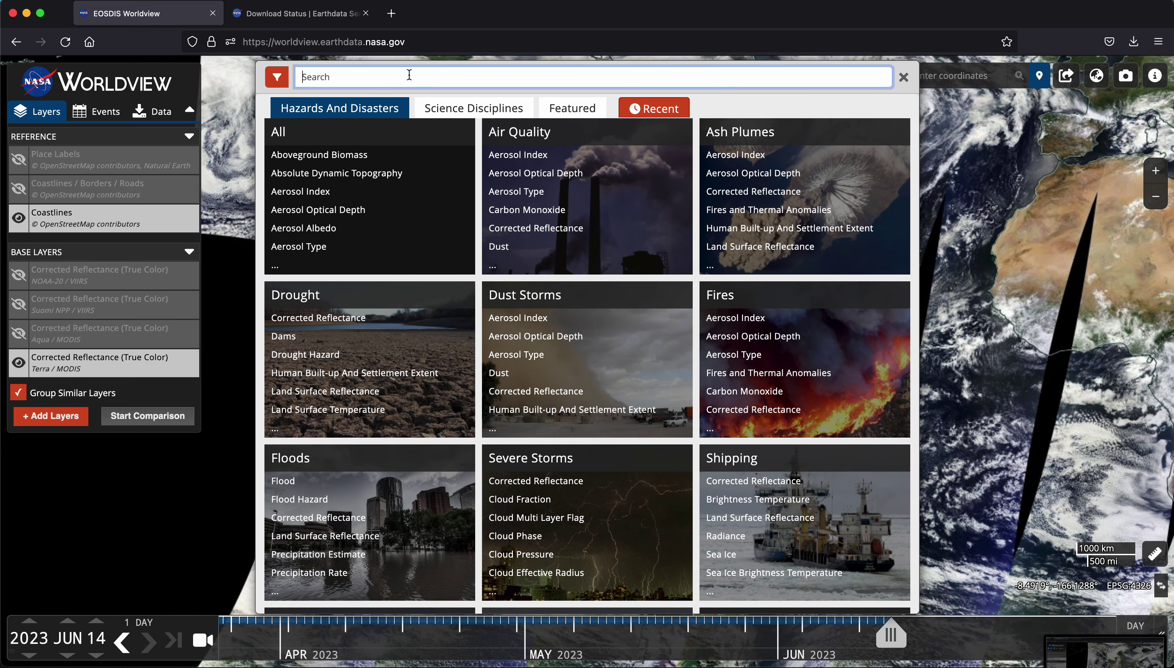
type("OPERA")
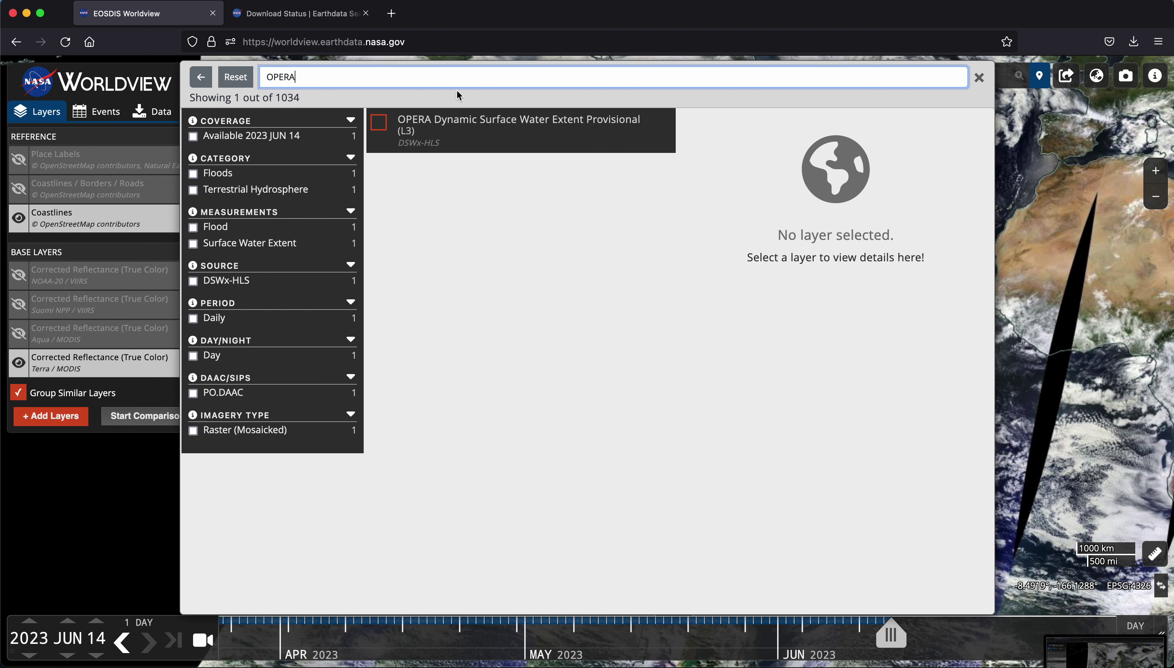
left_click(495, 143)
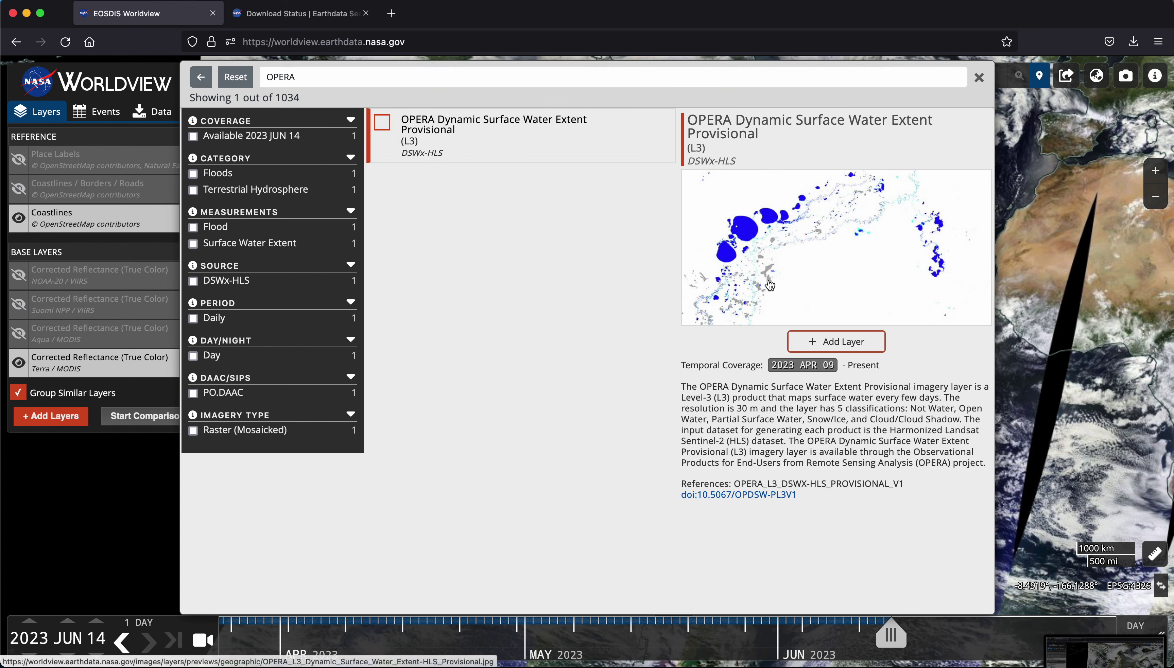
left_click(816, 345)
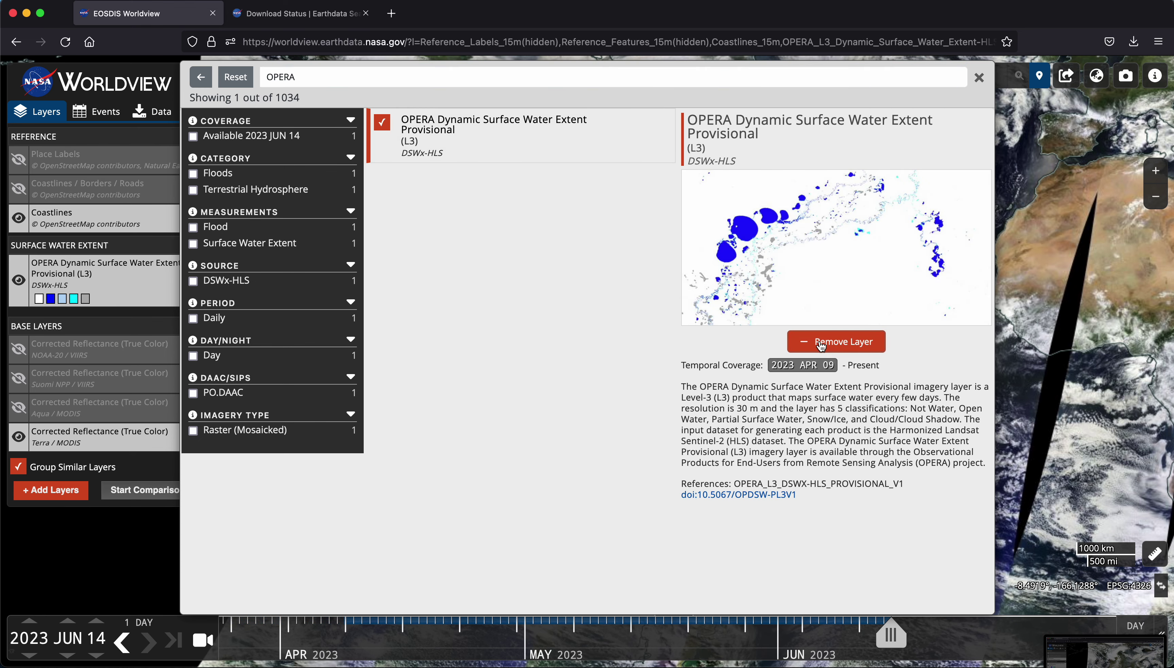
left_click(980, 78)
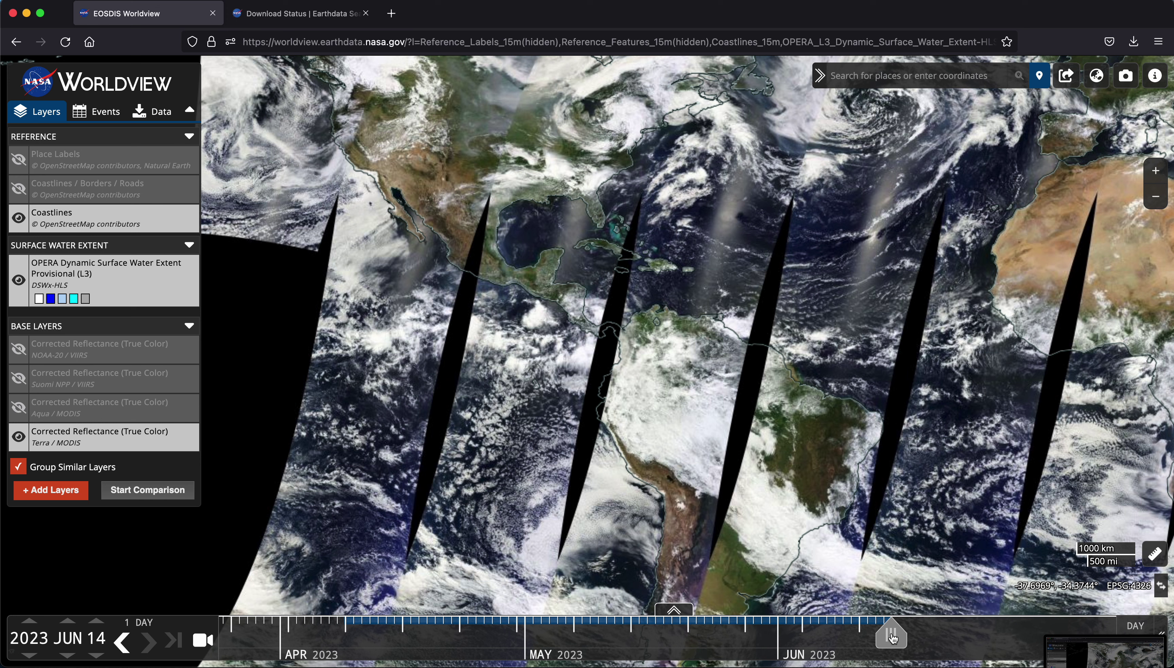
Set the imagery date to 2023 APR 14 and examine the surface water extent over the western United States.
left_click_drag(892, 638, 395, 662)
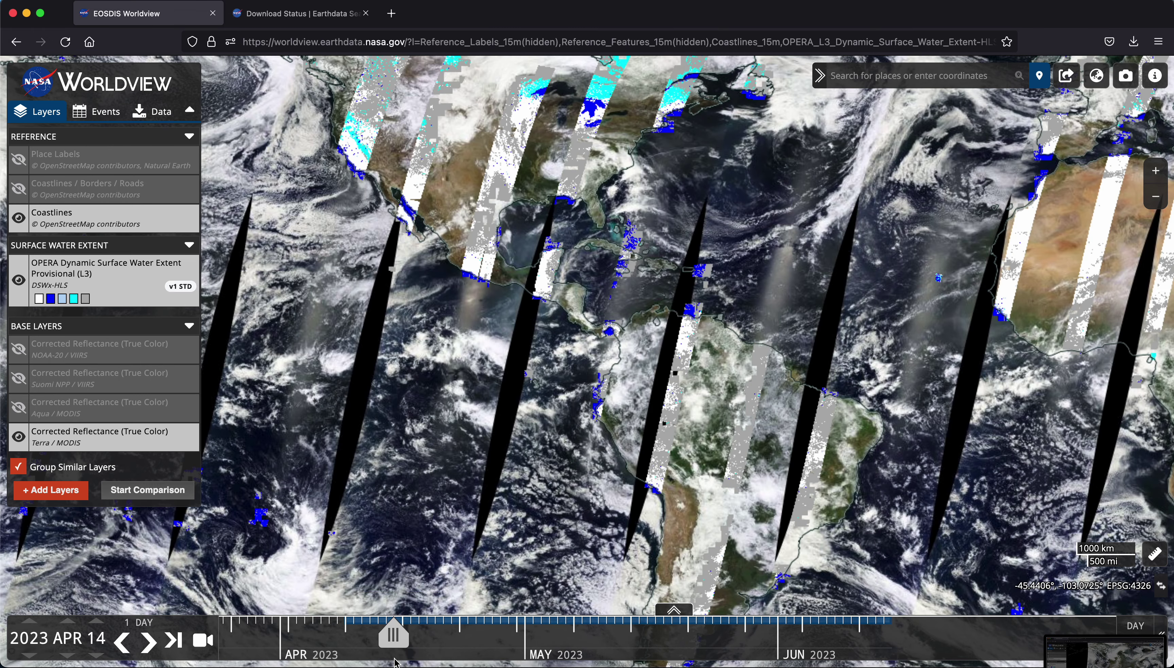
left_click_drag(321, 267, 520, 421)
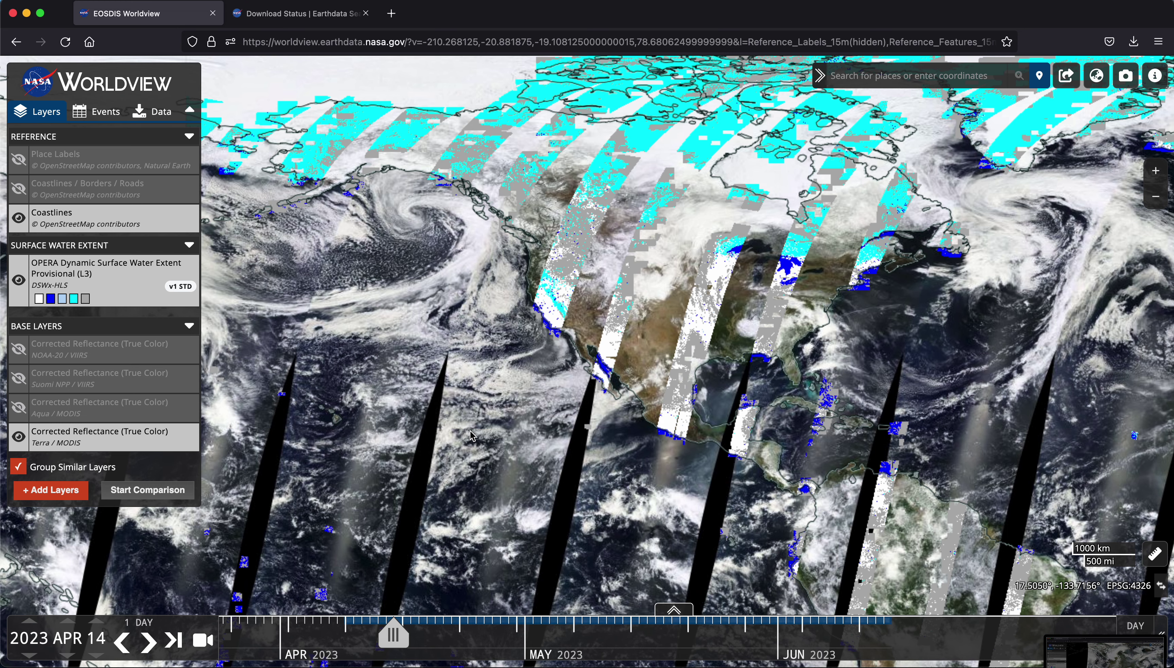
scroll(548, 320, "up", 2)
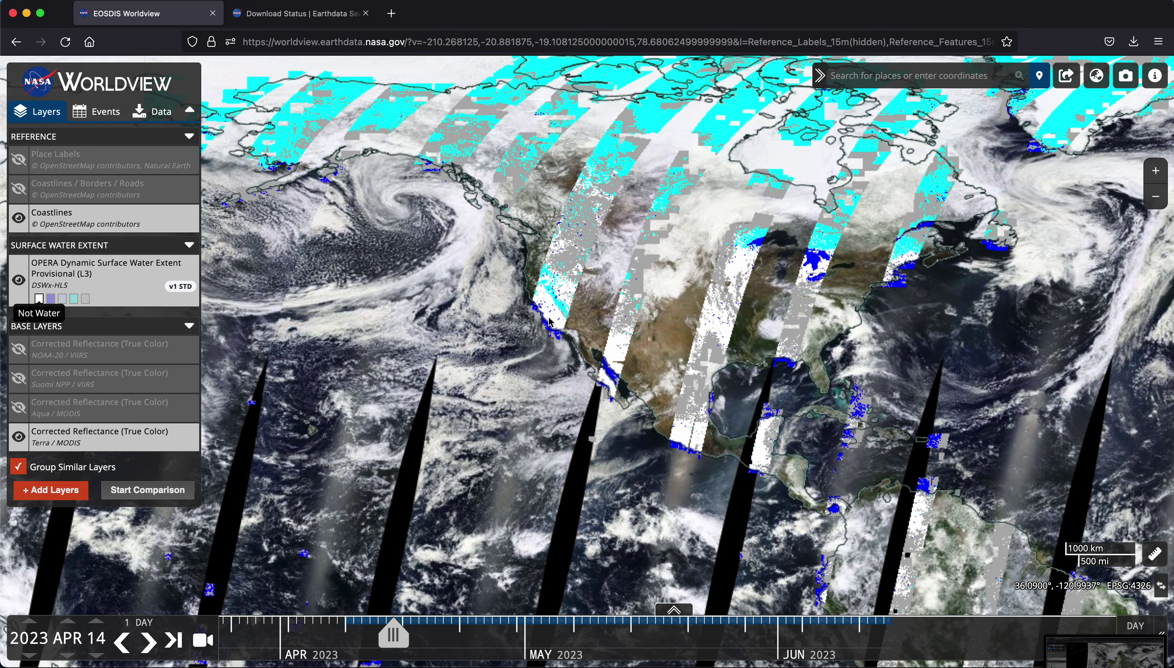
scroll(549, 321, "up", 3)
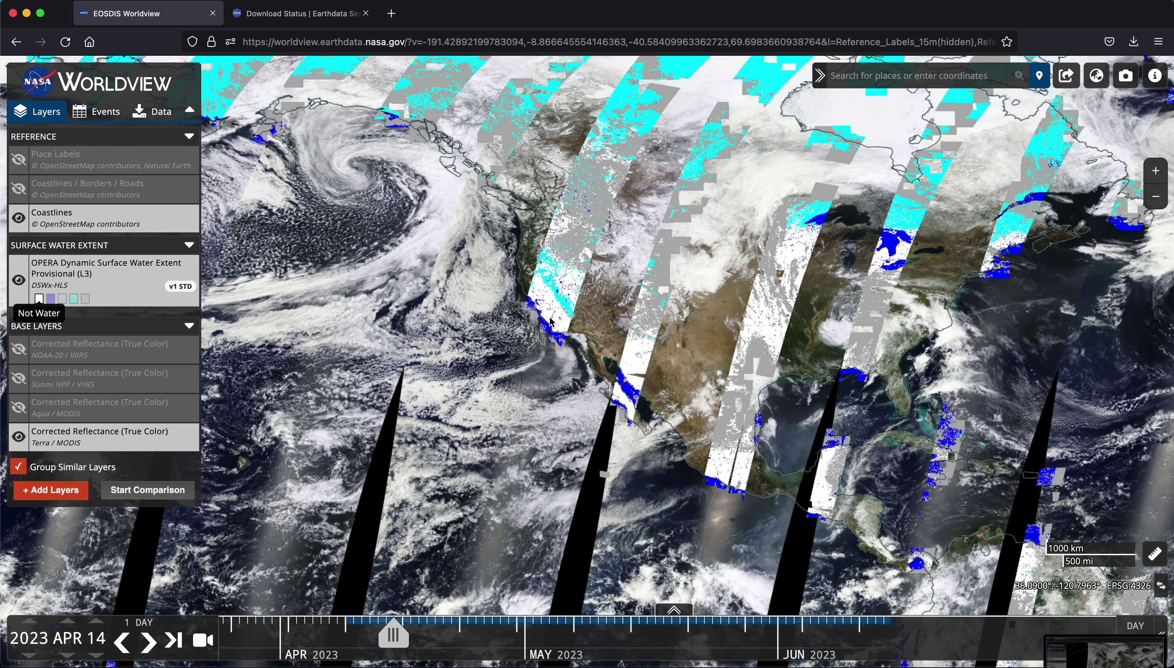
scroll(549, 320, "up", 3)
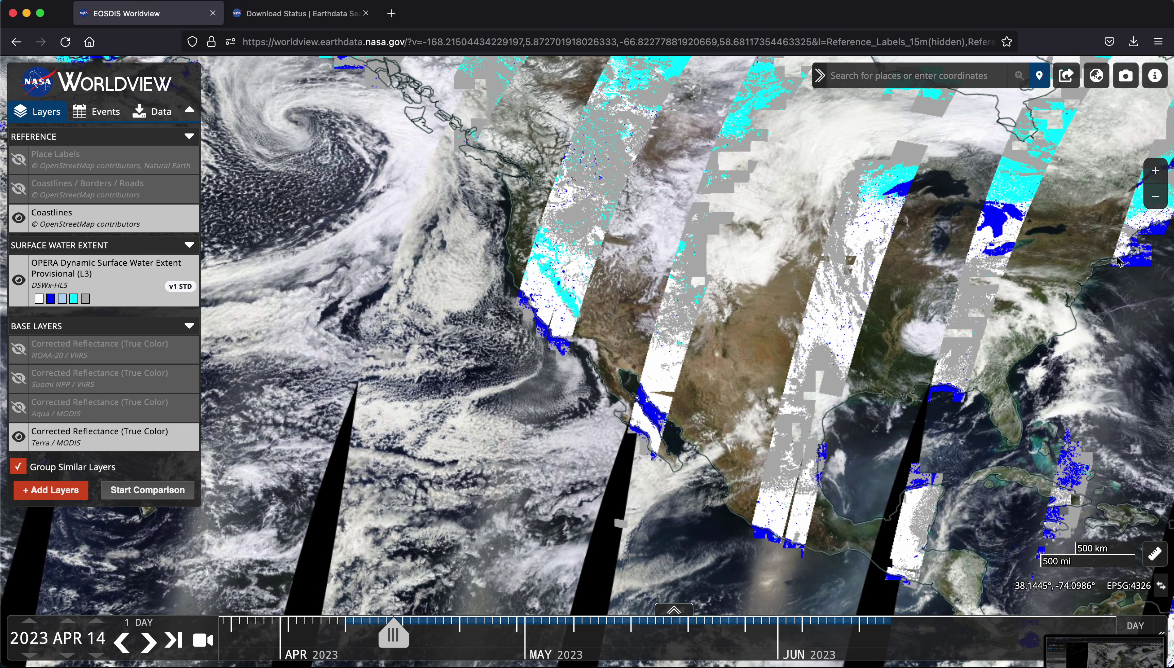
left_click(1155, 170)
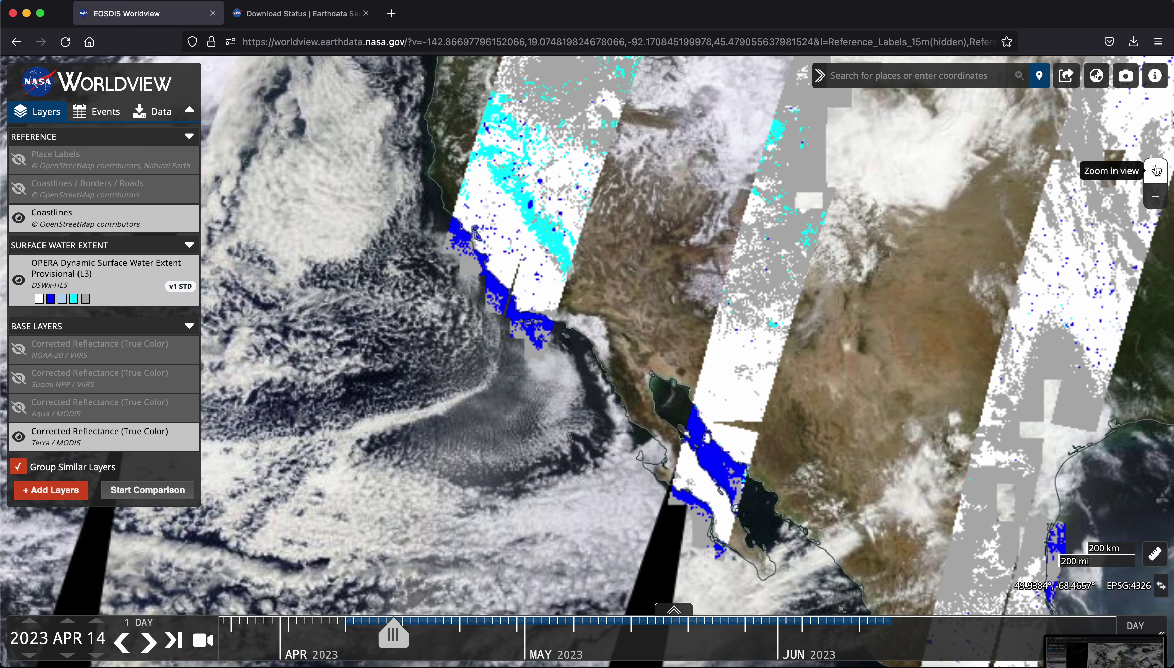
left_click_drag(720, 220, 742, 324)
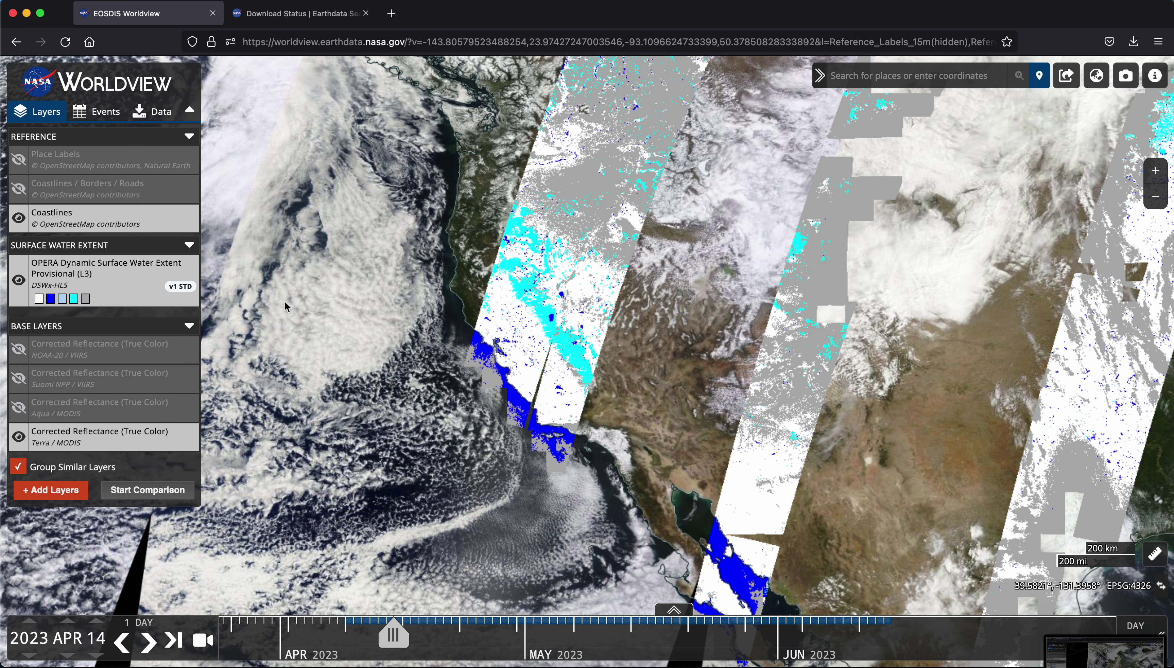
Check the OPERA surface water layer's legend classes and set the layer's opacity to 56%.
mouse_move(131, 278)
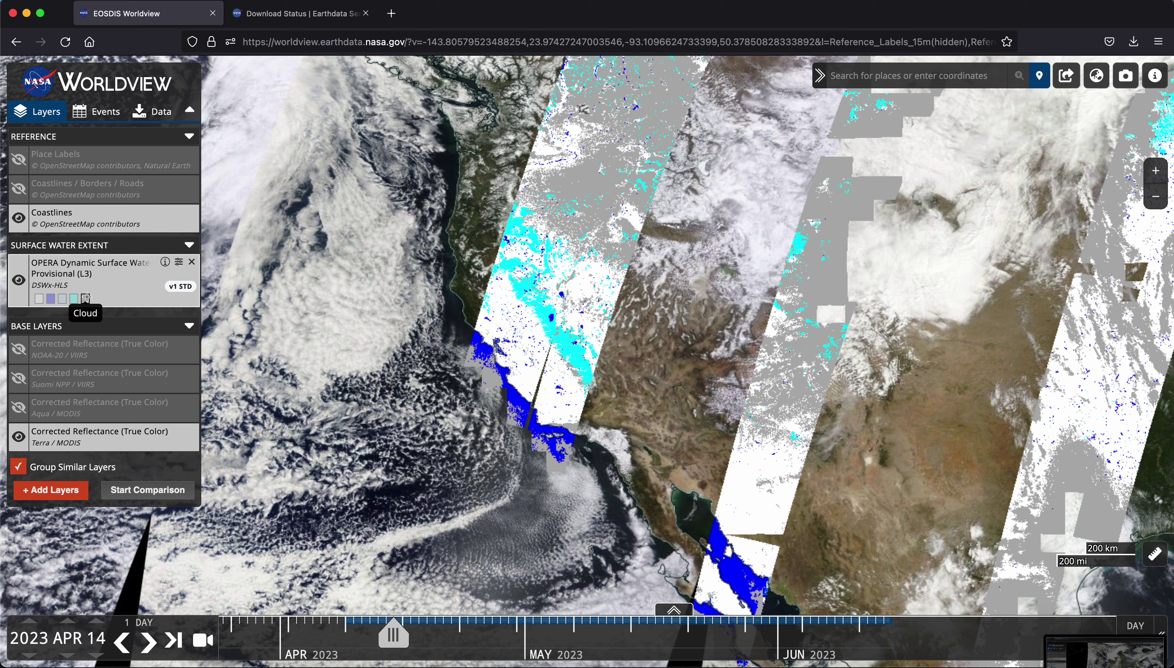
left_click(180, 264)
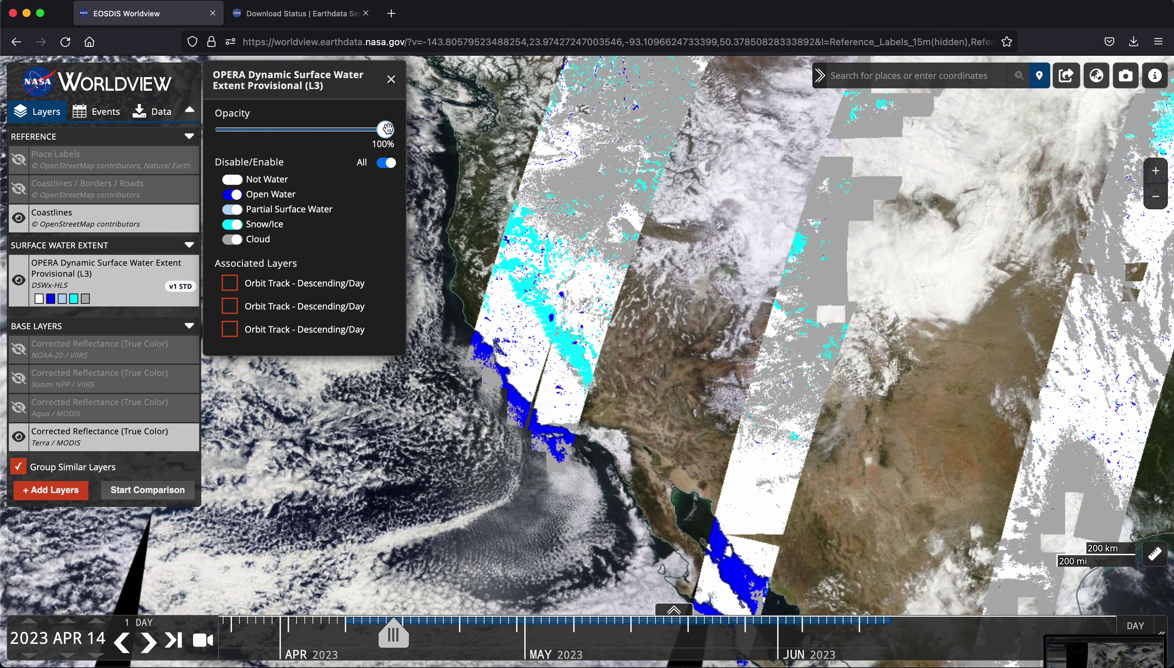
left_click_drag(386, 128, 314, 131)
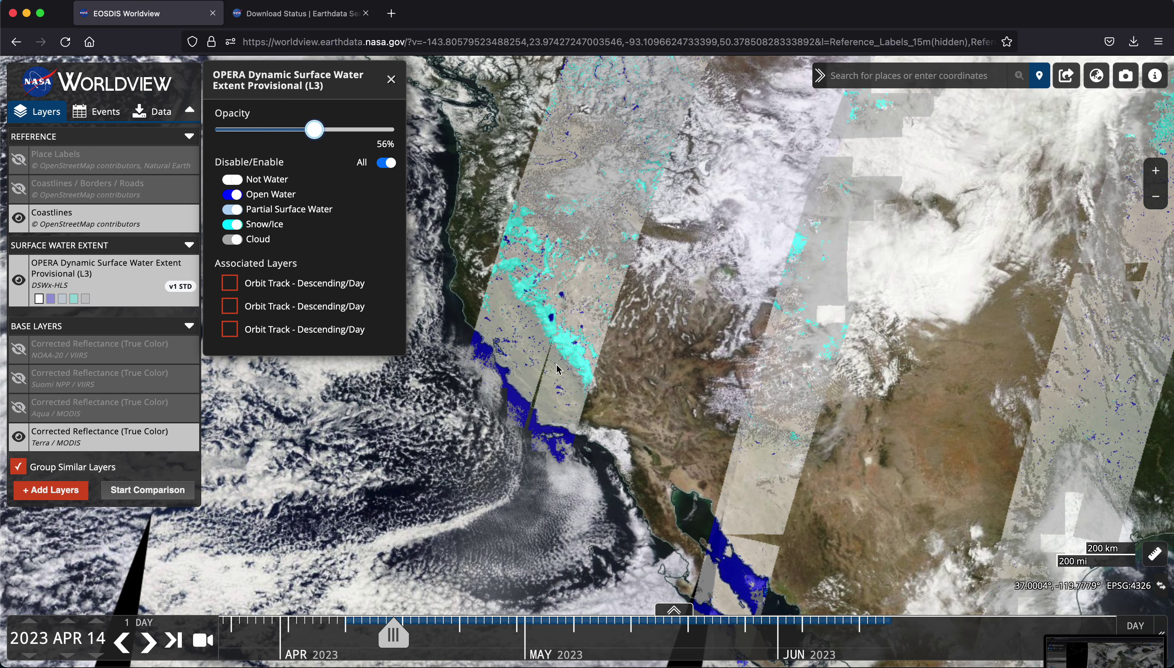
Set the OPERA surface water layer's opacity to 50% over California and disable its Not Water class.
scroll(573, 380, "up", 3)
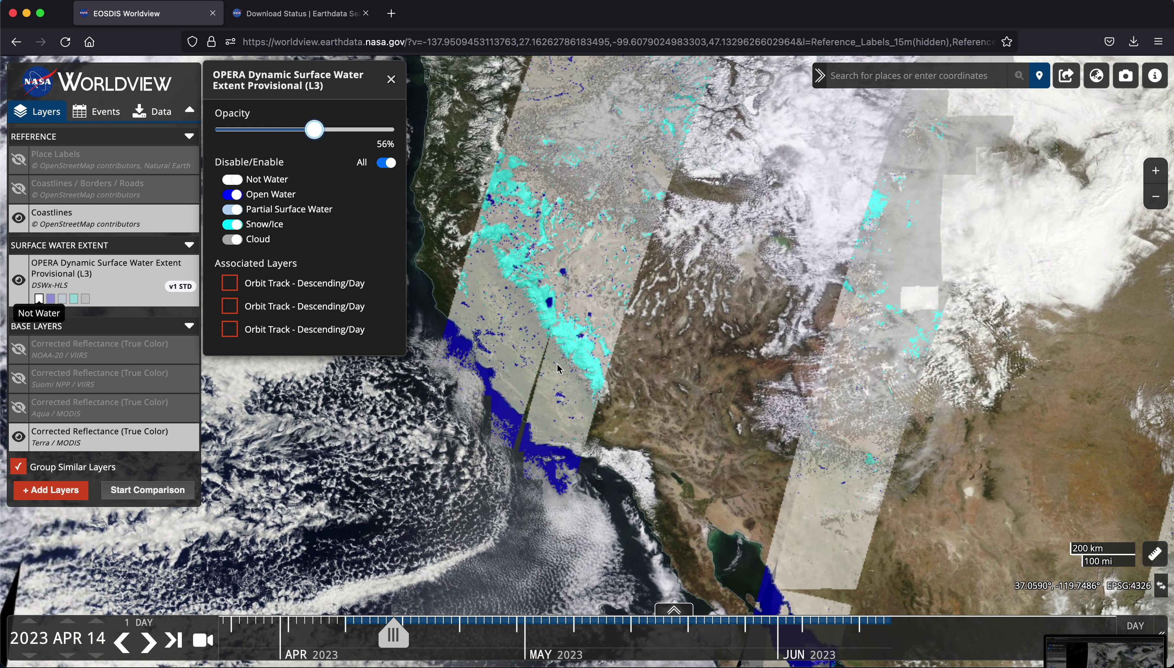
left_click(1155, 172)
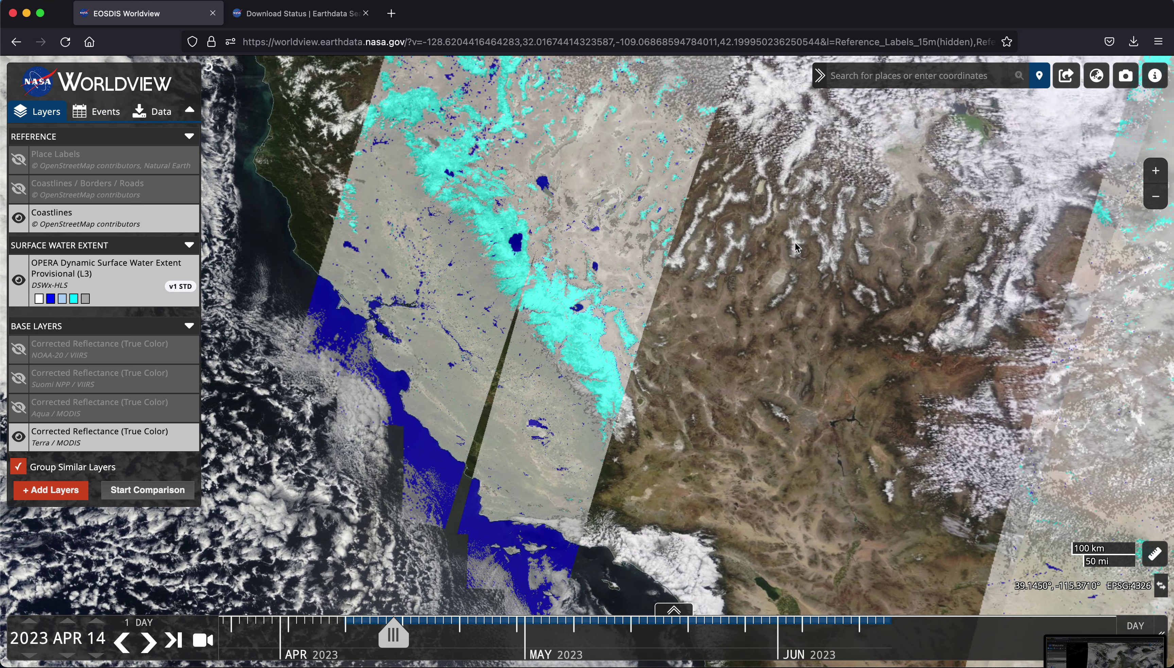
left_click_drag(797, 248, 956, 185)
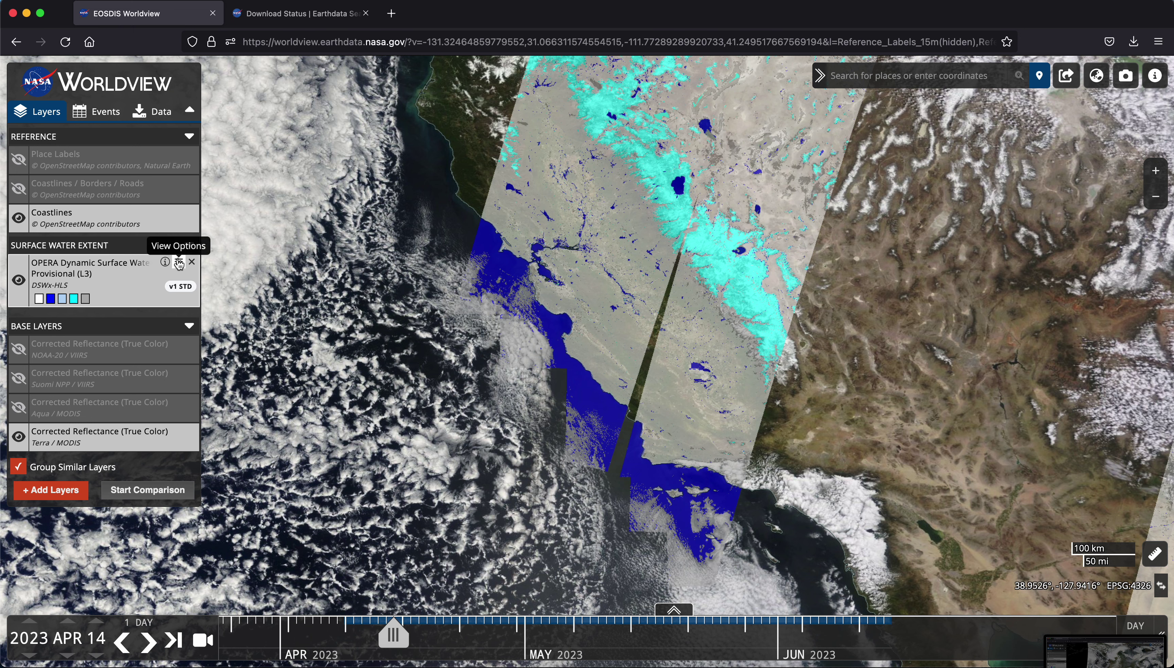
left_click(178, 264)
mouse_move(306, 136)
left_mouse_down()
mouse_move(365, 135)
mouse_move(305, 134)
left_mouse_up()
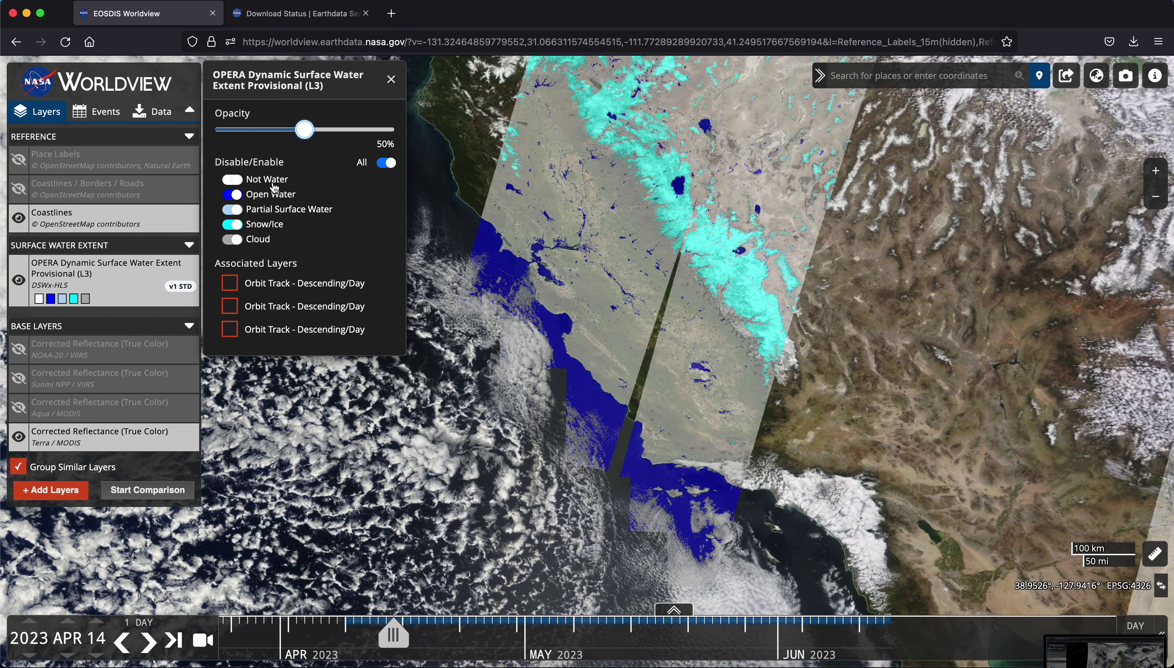
left_click(231, 181)
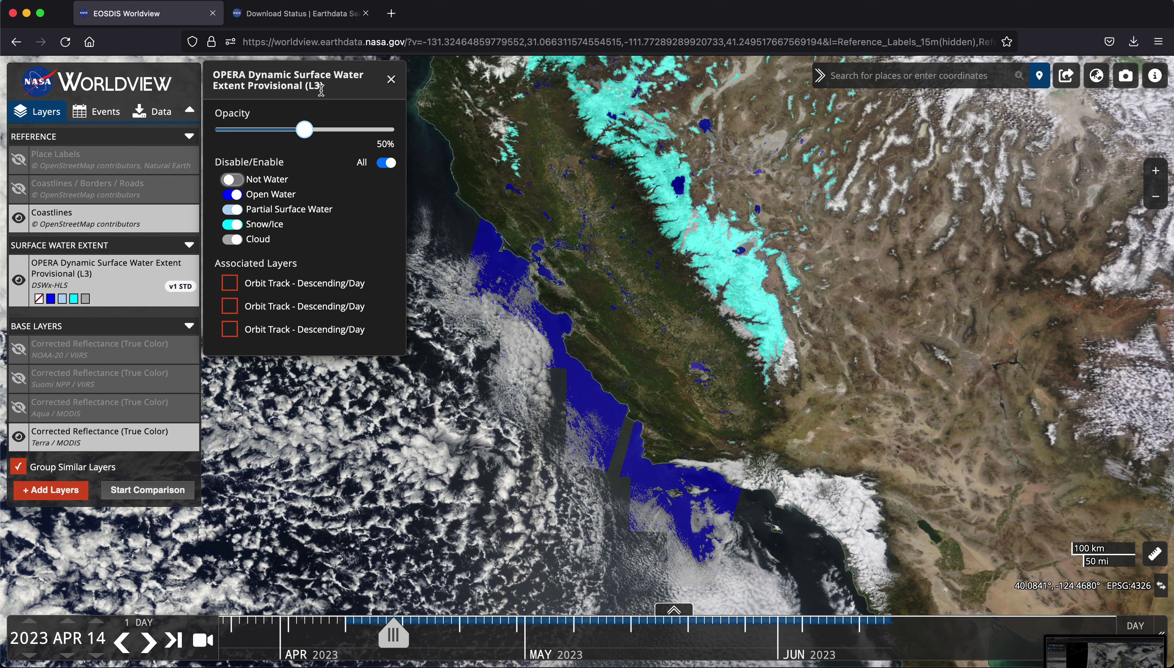
Set the OPERA surface water layer's opacity to 100% and inspect the water classes in California's Central Valley.
left_click_drag(304, 129, 398, 140)
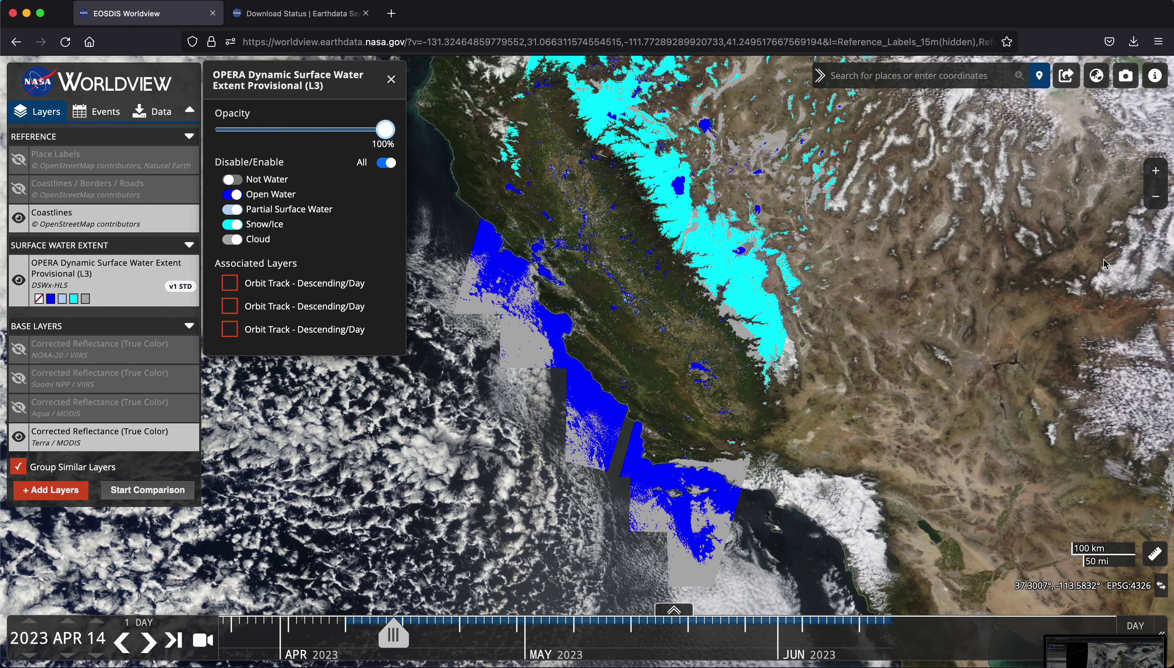
left_click(1156, 172)
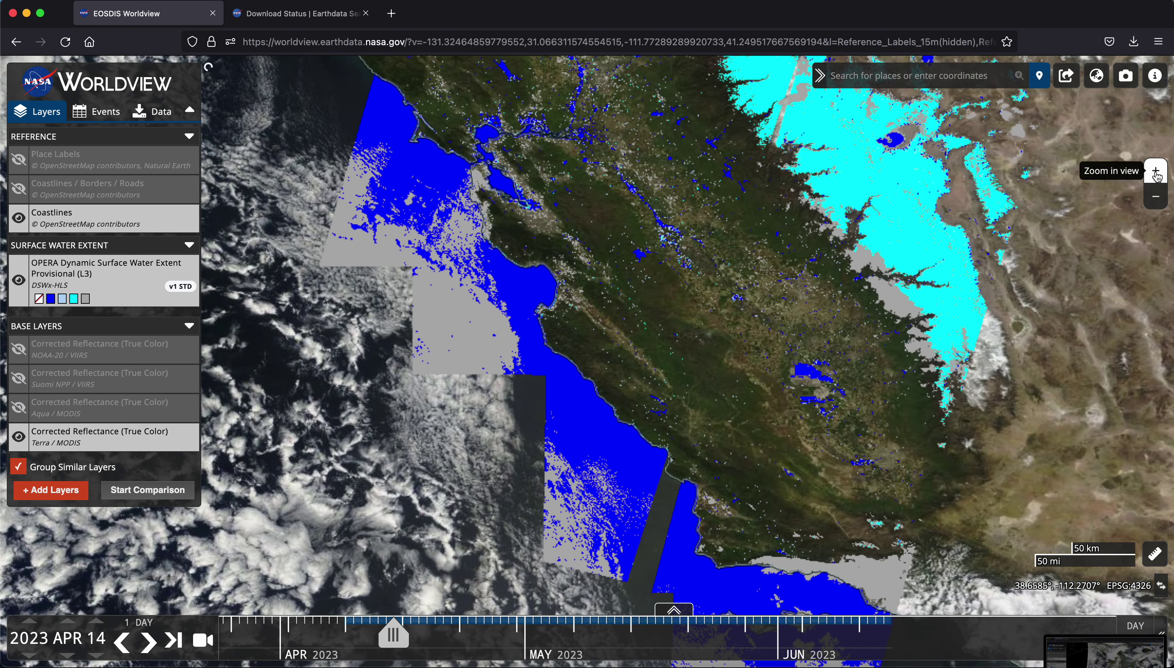
left_click_drag(870, 361, 702, 353)
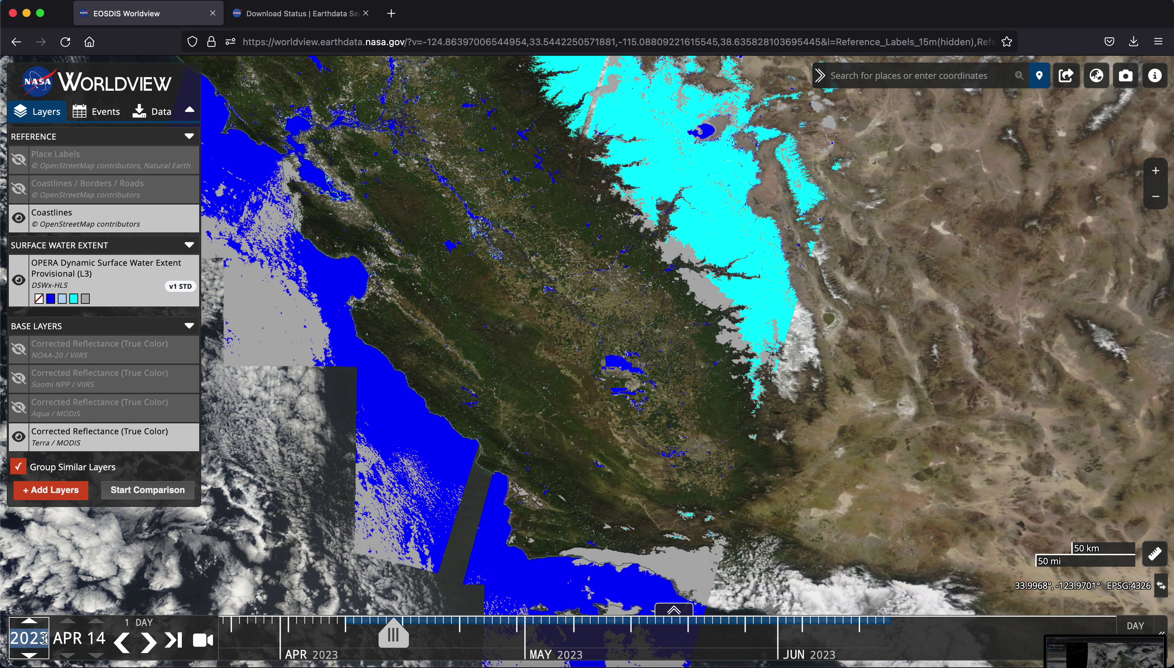
Advance the imagery one day at a time to 2023 APR 19 to compare daily water coverage over California.
left_click(69, 643)
left_click(97, 639)
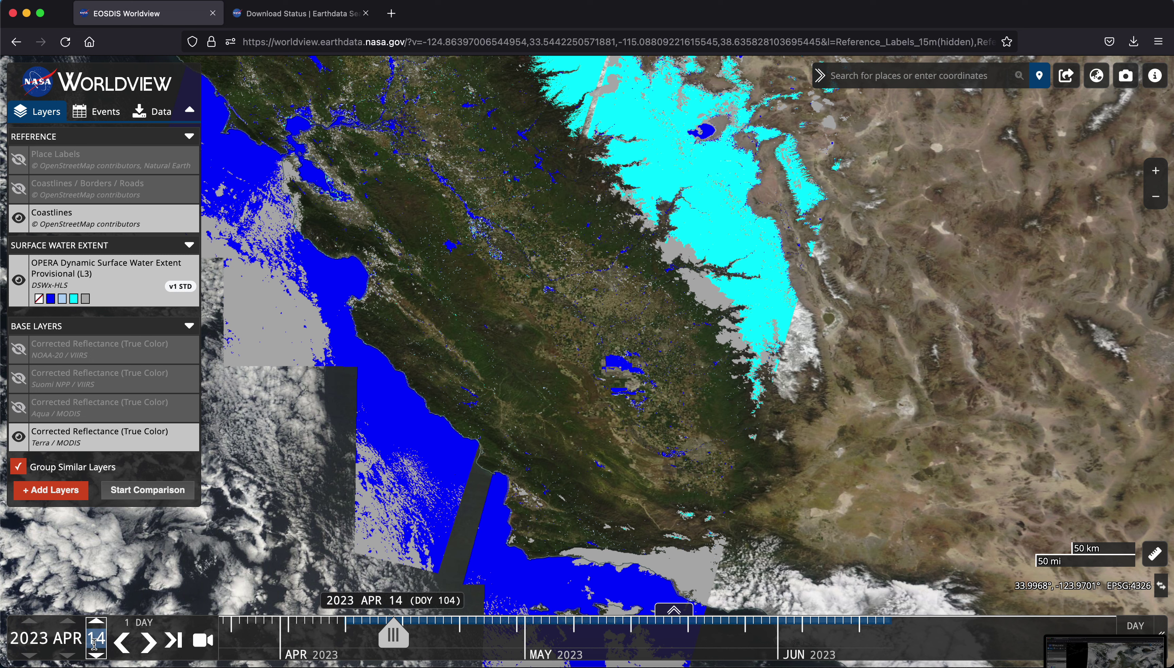
left_click(154, 647)
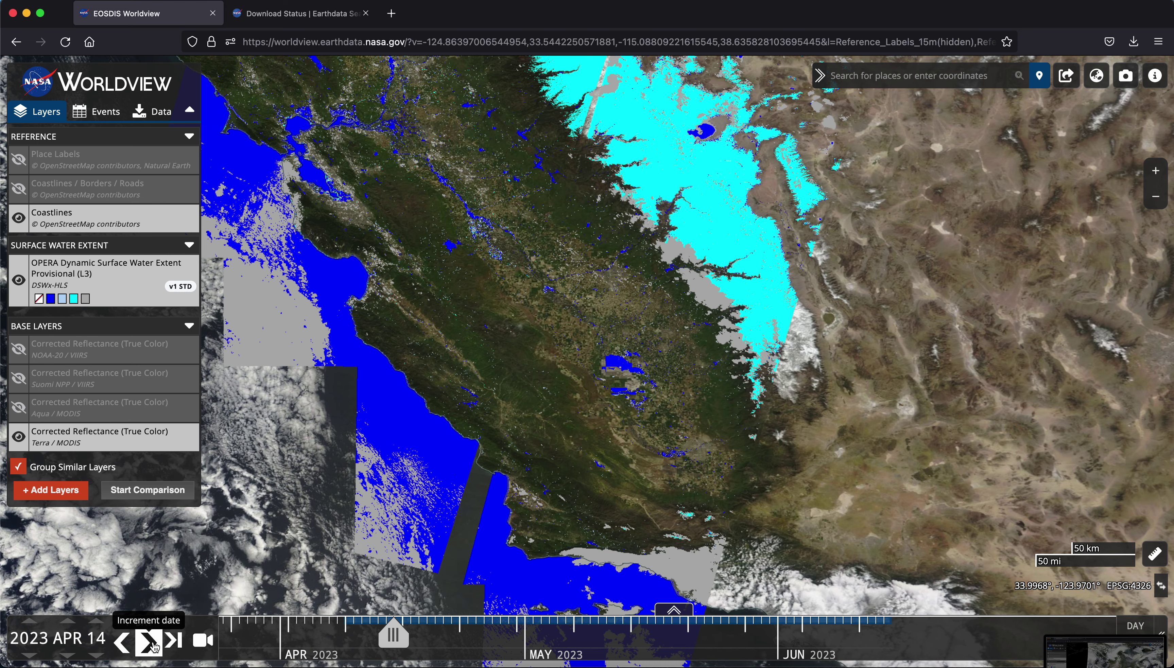
left_click(154, 647)
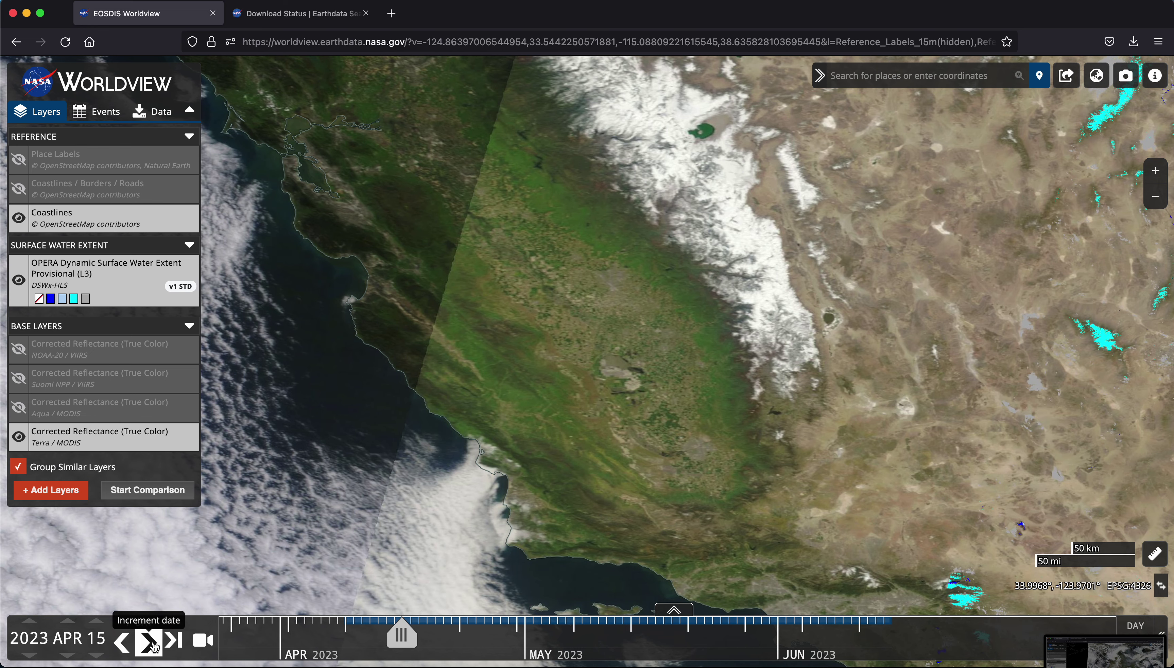
left_click(155, 647)
left_click(155, 647)
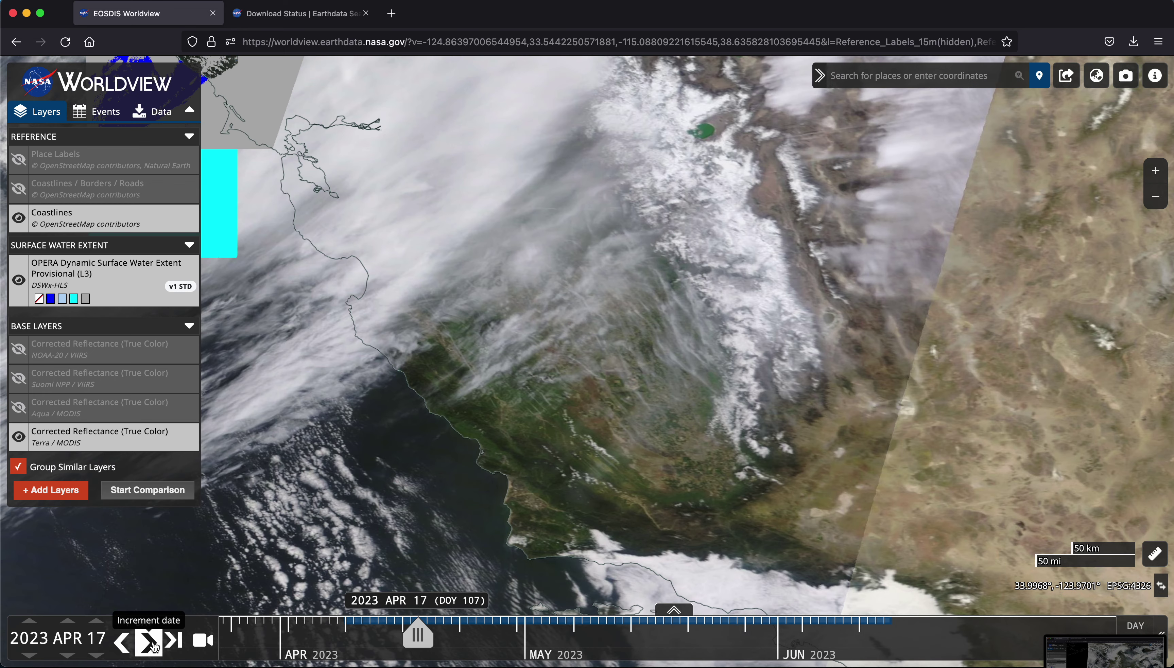
left_click(155, 647)
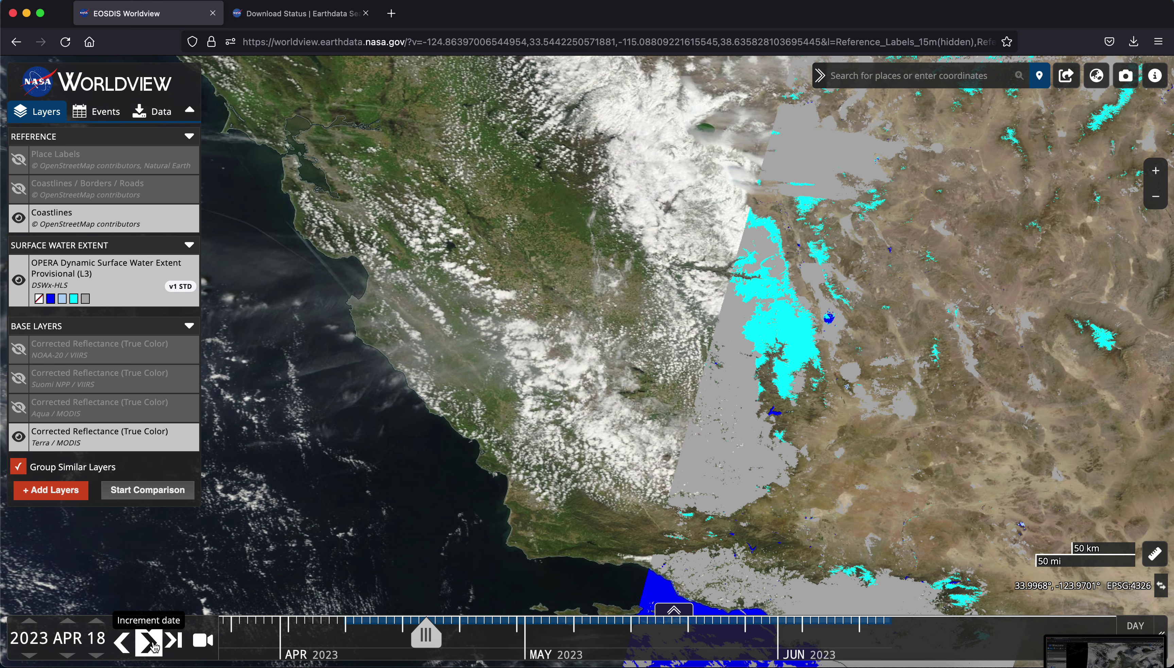
left_click(155, 647)
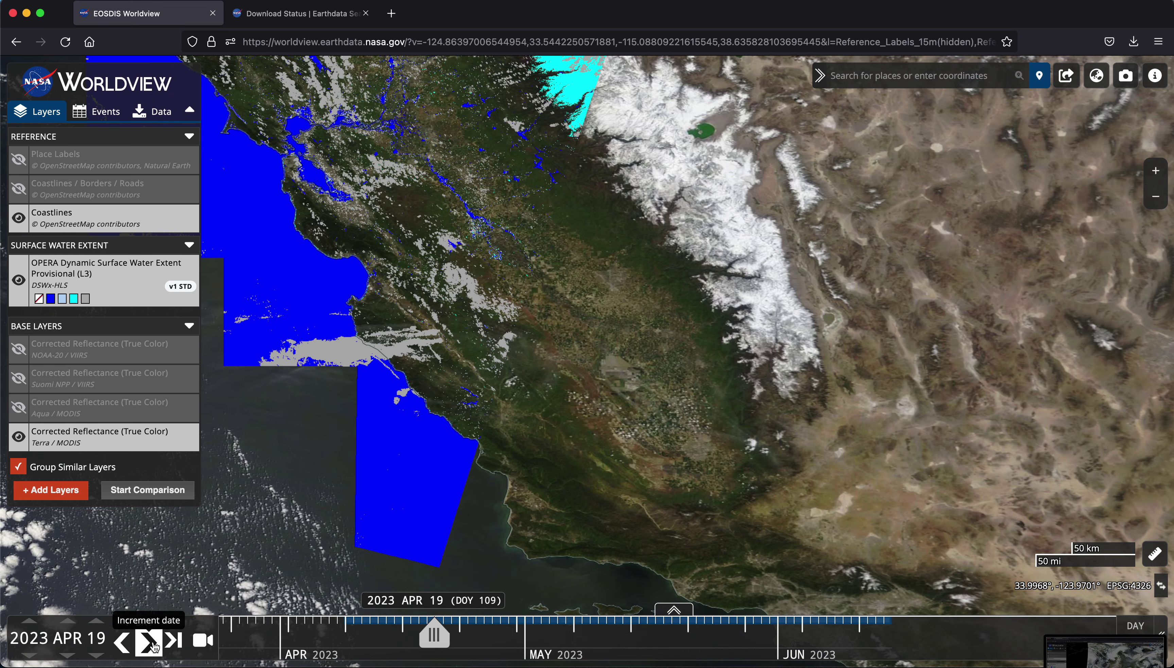
Set the imagery date's day back to 14 for 2023 APR 14.
left_click(91, 640)
type("14")
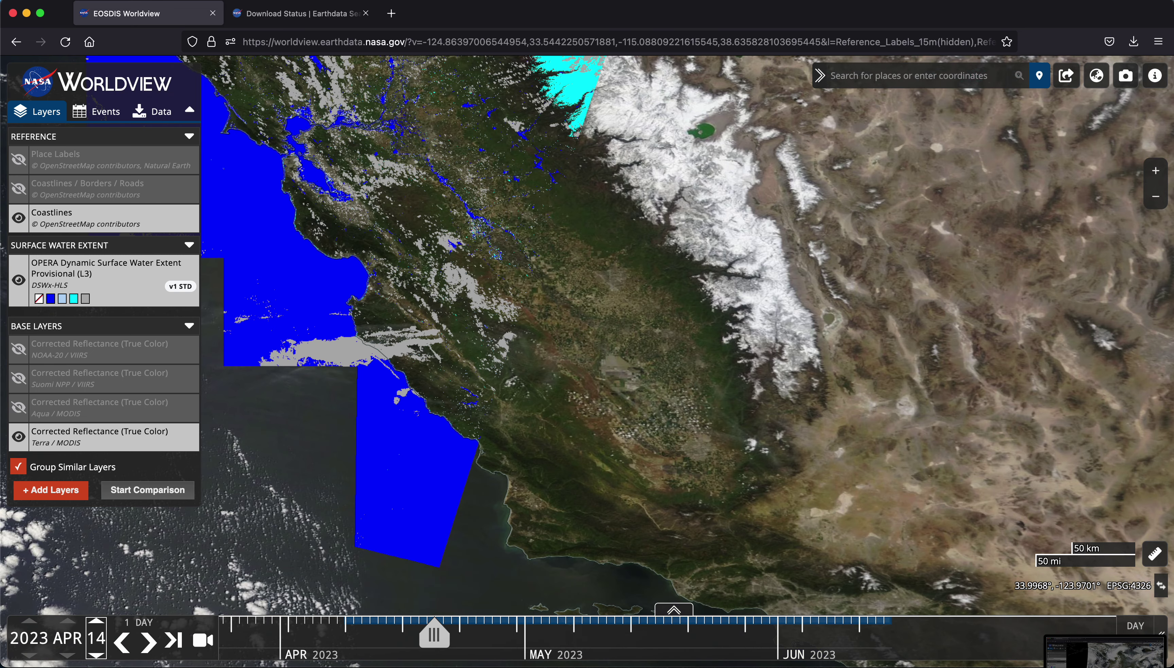
key("Tab")
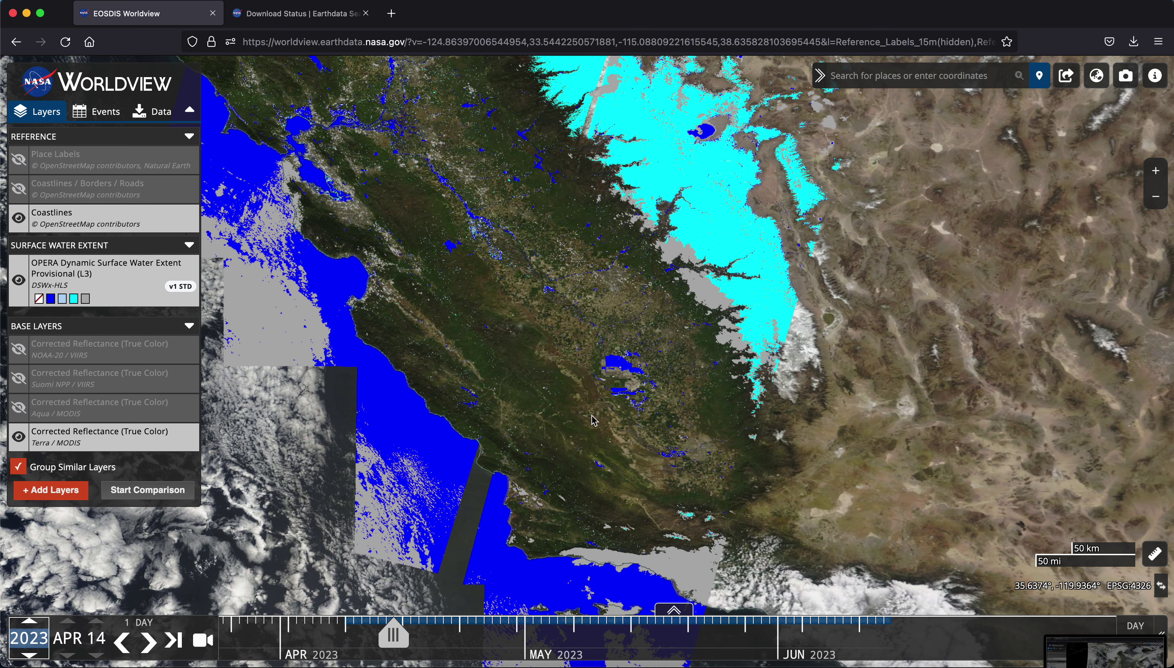
Show the Place Labels reference layer to identify the flooded area in California's Central Valley.
left_click_drag(593, 421, 520, 366)
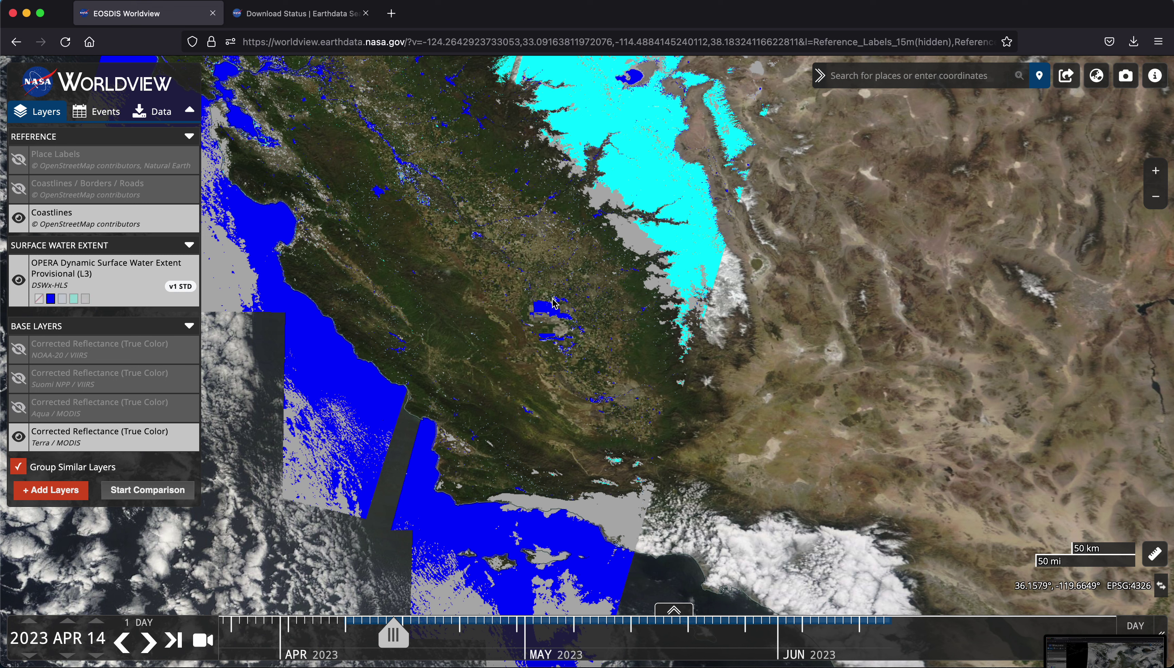
mouse_move(555, 304)
left_click(19, 160)
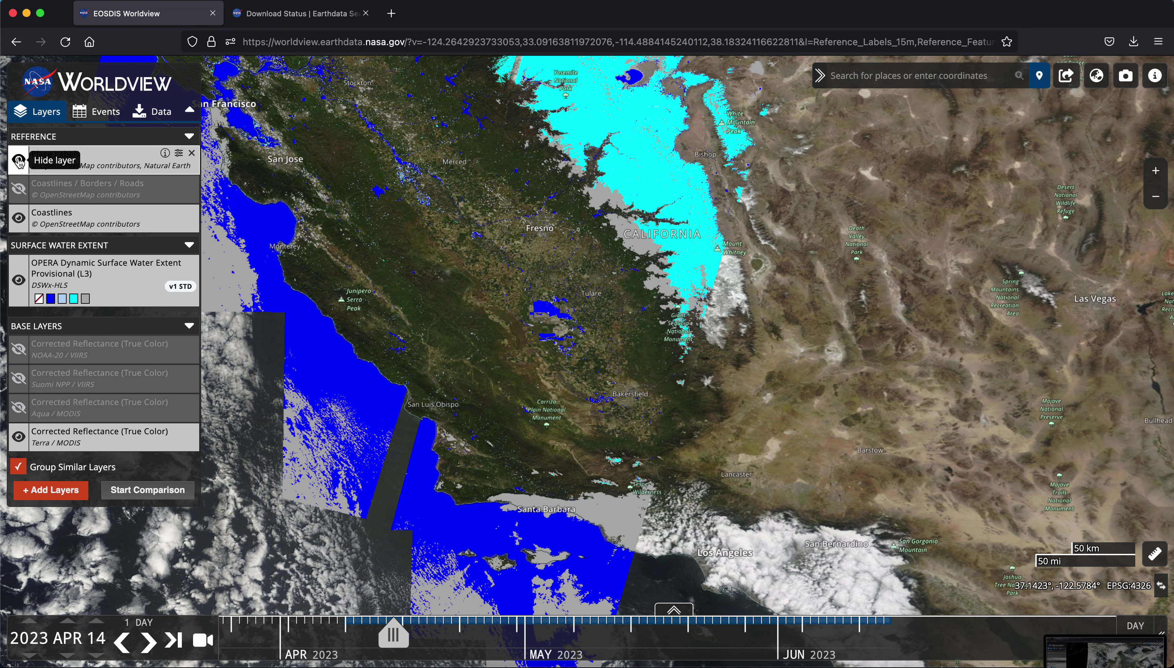
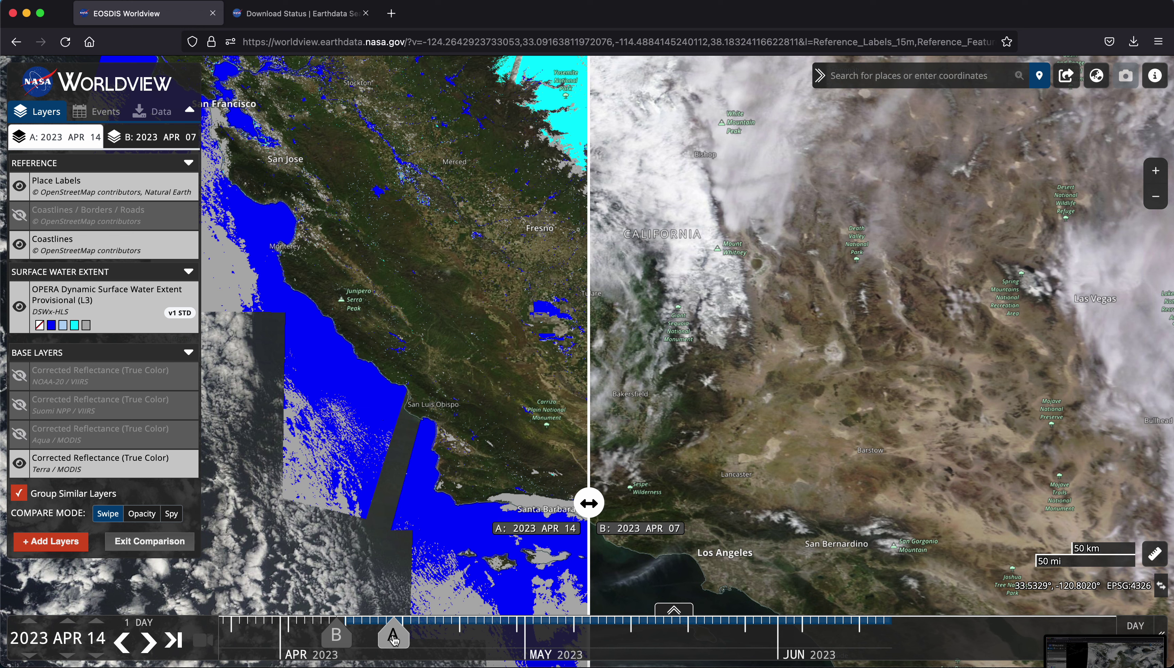
Set comparison side B's date to 2023 JUN 01 and swipe the divider west to reveal its water extent over the Central Valley.
left_click(337, 637)
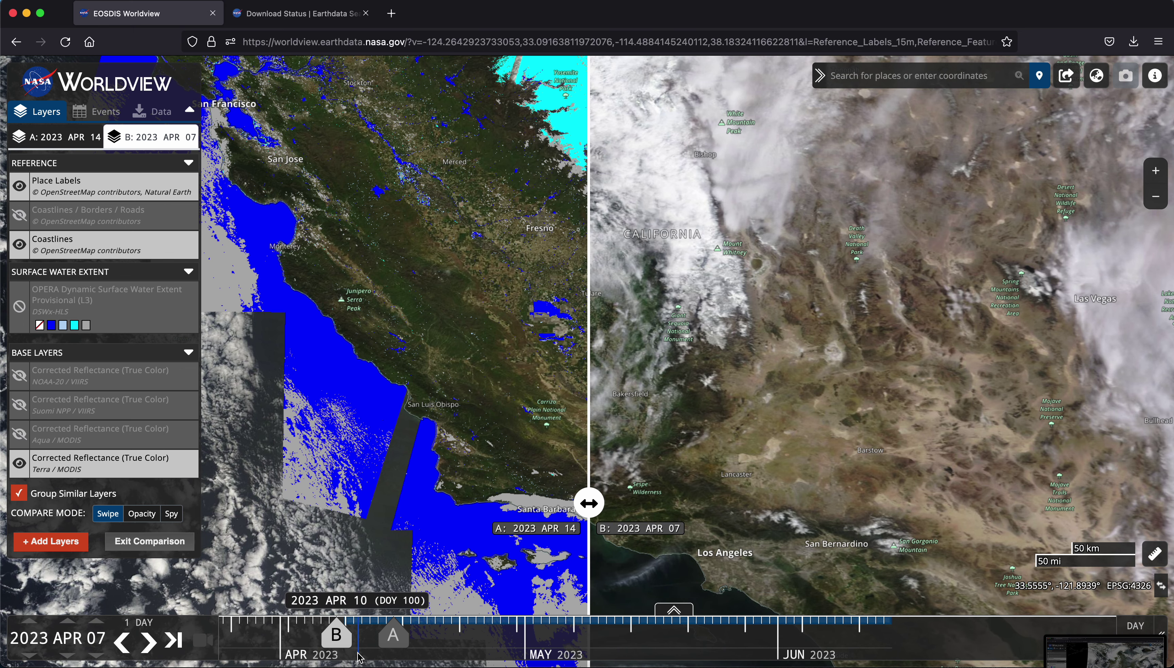
left_click_drag(337, 634, 786, 635)
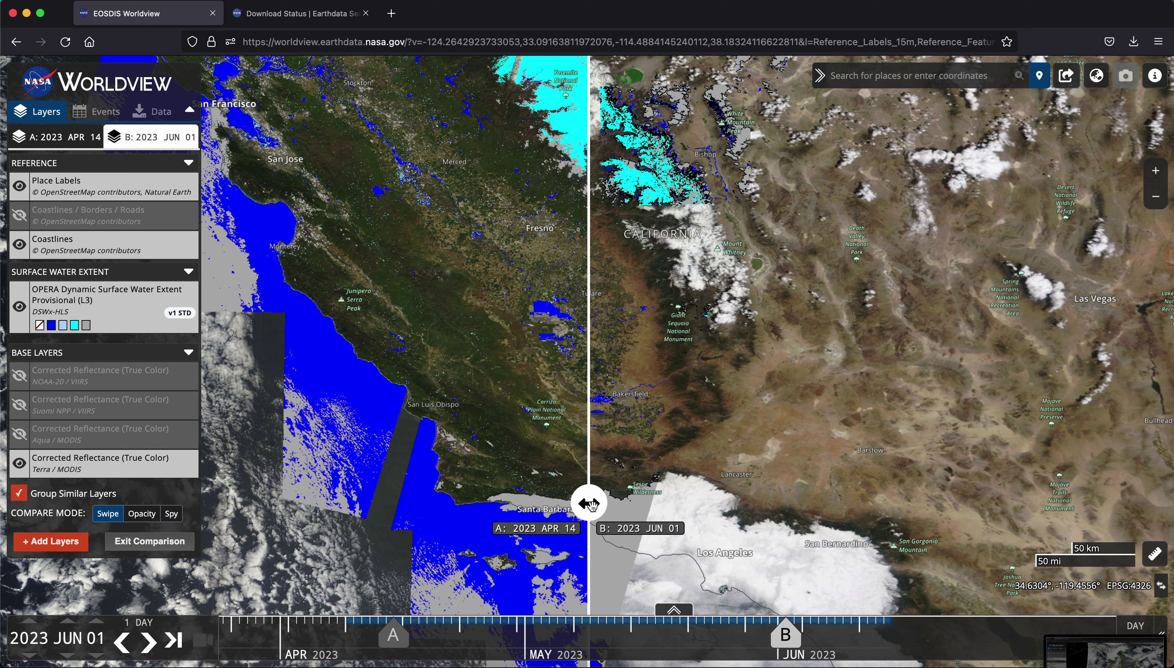
left_click_drag(590, 506, 498, 502)
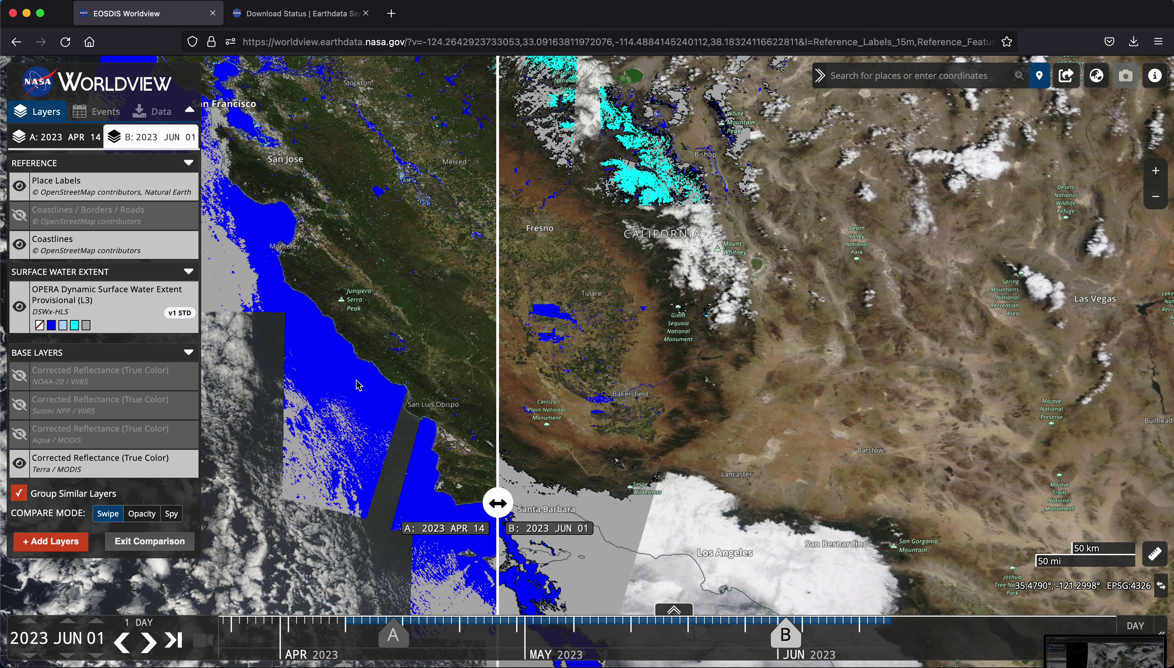
Set the OPERA surface water layer's opacity to 70% on comparison side A and to 100% on side B.
left_click(51, 141)
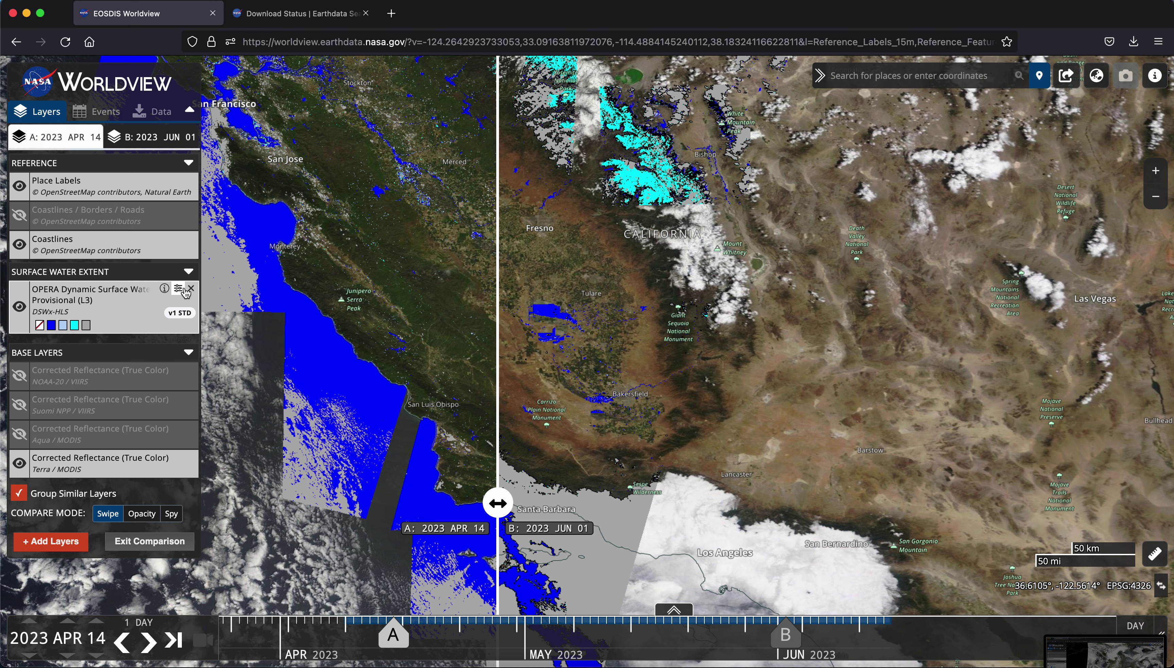
left_click(180, 288)
left_click_drag(385, 129, 337, 129)
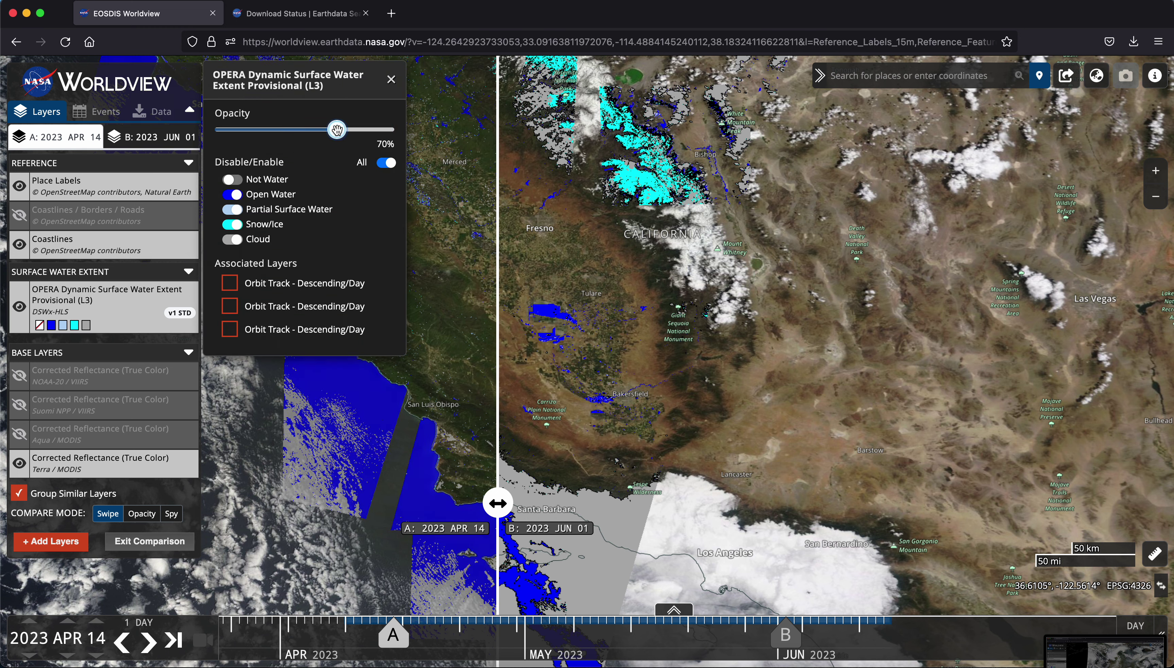
left_click(150, 136)
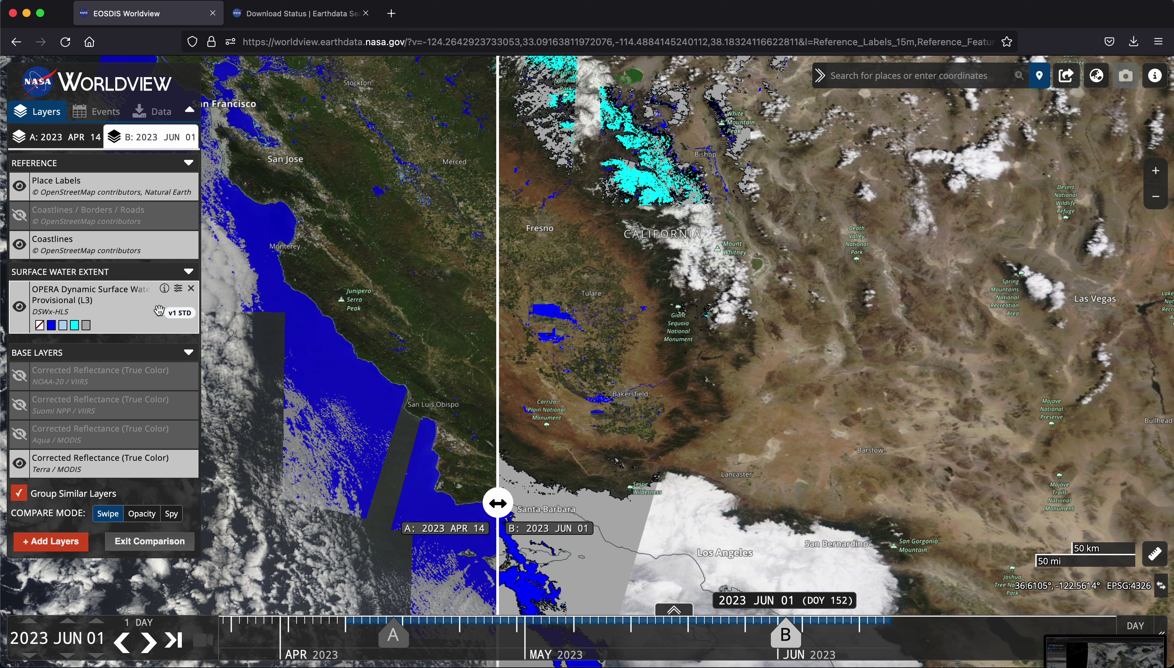
left_click(178, 289)
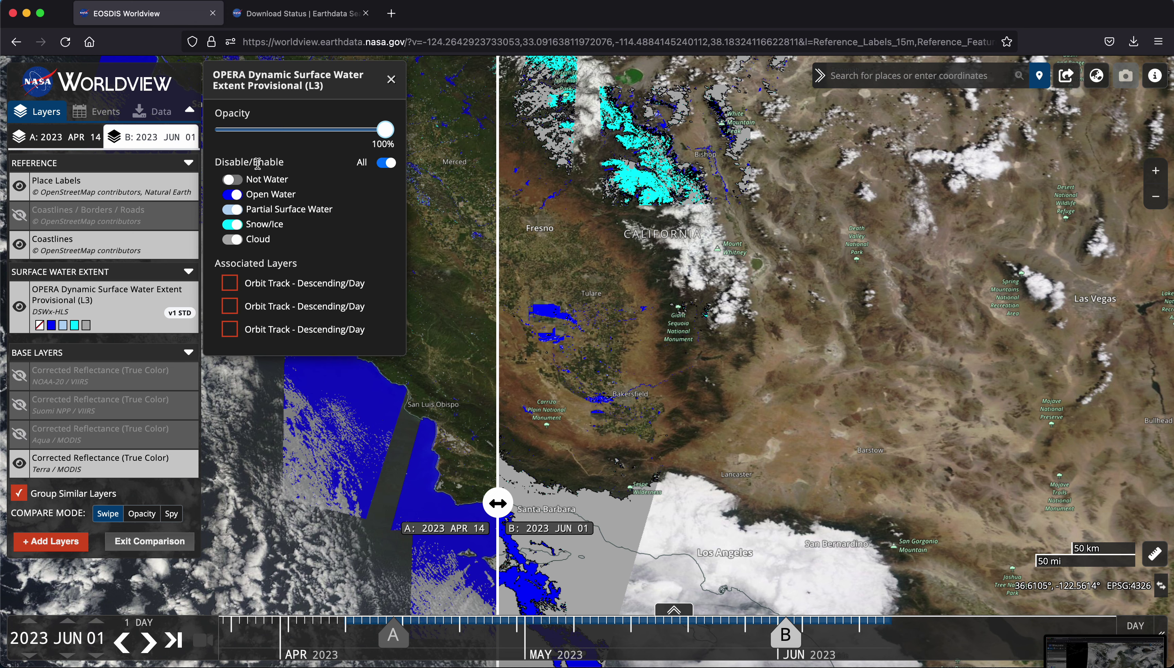
mouse_move(385, 129)
left_mouse_down()
mouse_move(310, 130)
mouse_move(385, 129)
left_mouse_up()
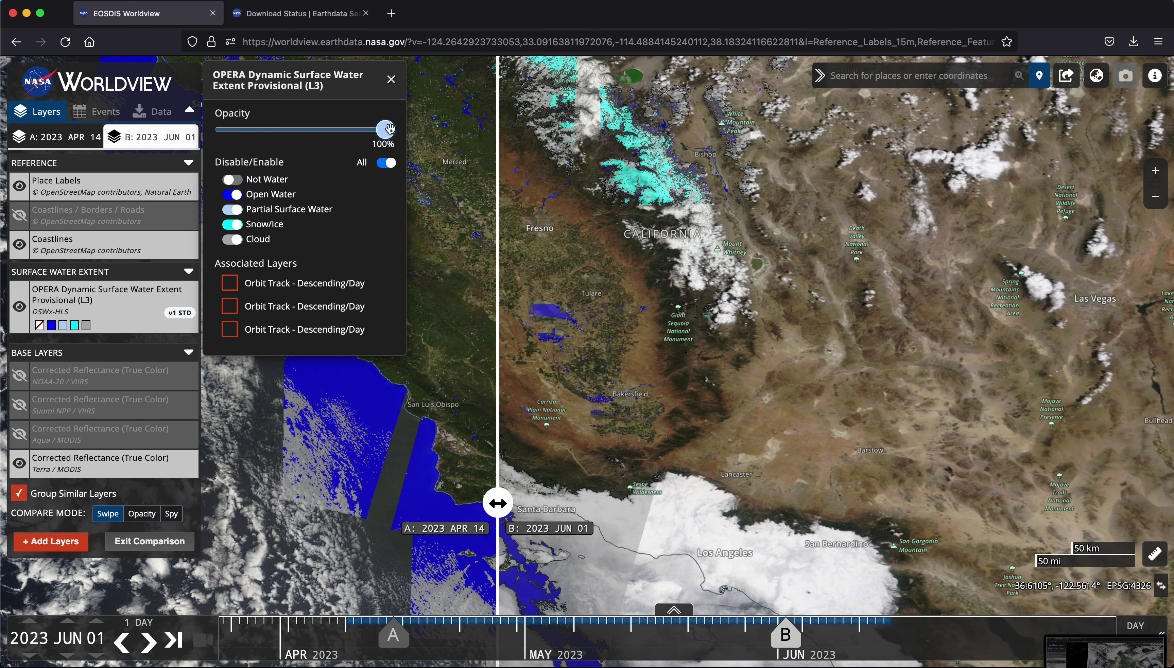
left_click(391, 80)
Search the layer catalog for "SMAP L3" from side B and filter the results to the Soil Moisture measurement.
mouse_move(128, 463)
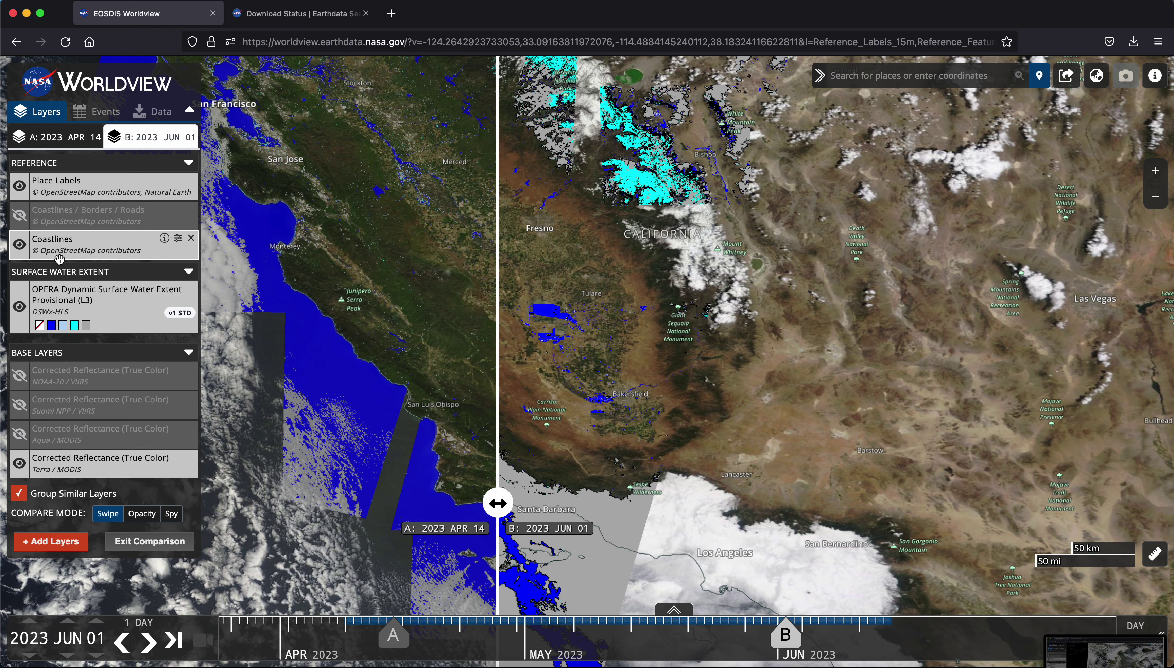
left_click(51, 541)
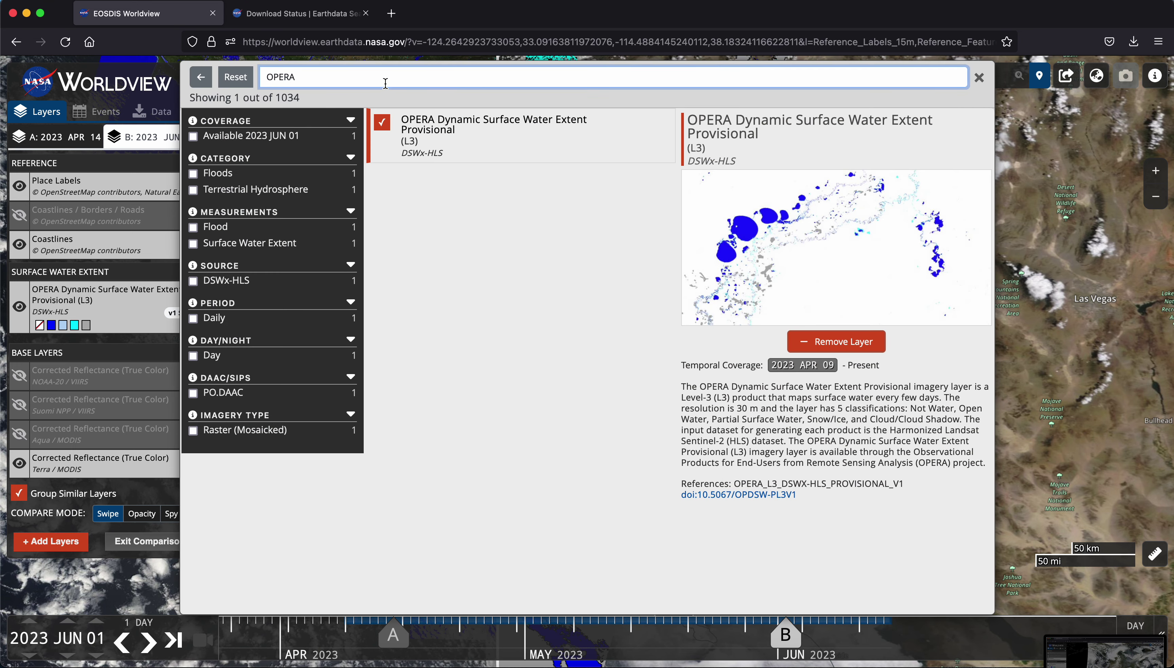
key("BackSpace")
key("BackSpace")
key("BackSpace")
type("SMAP")
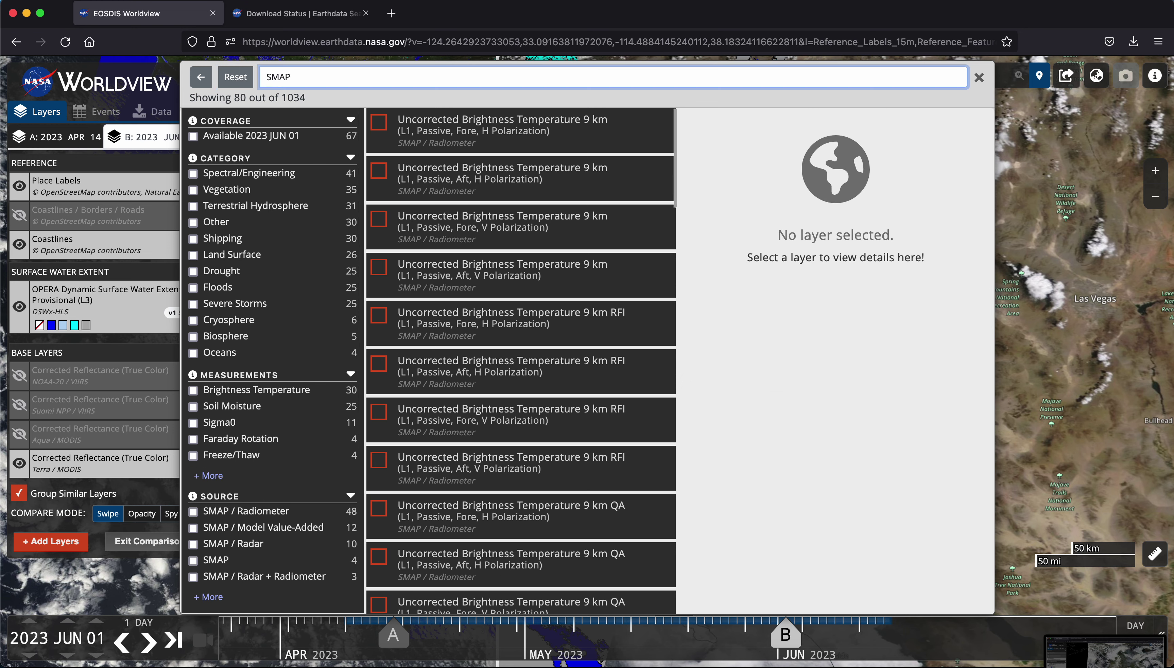
type(" L3")
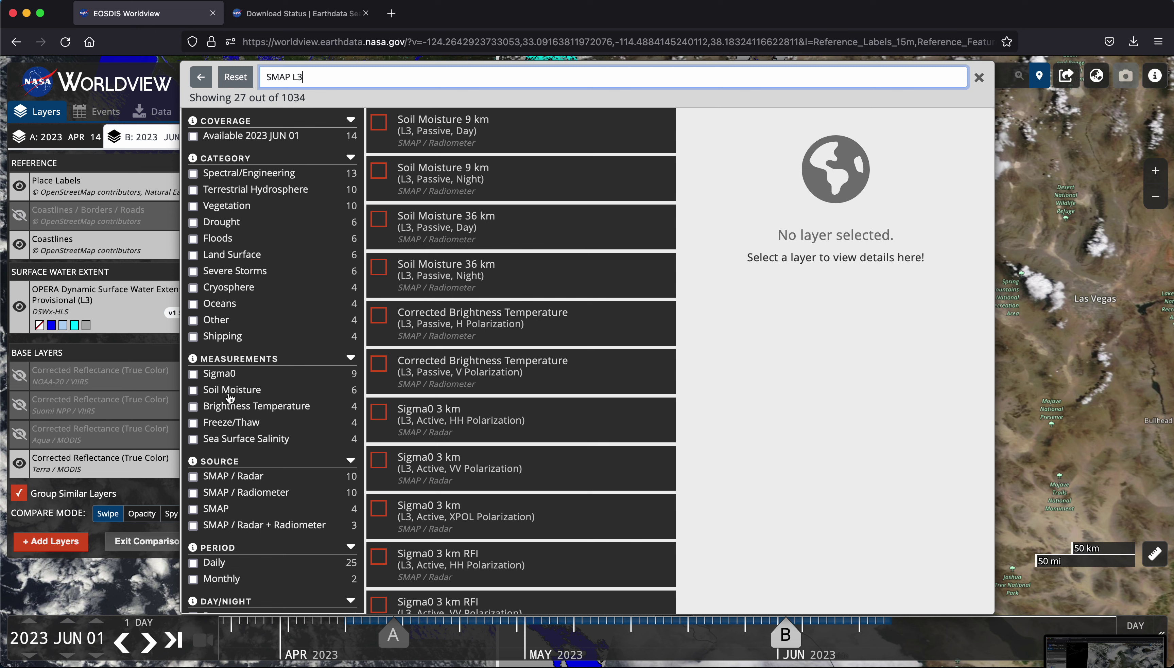
left_click(193, 390)
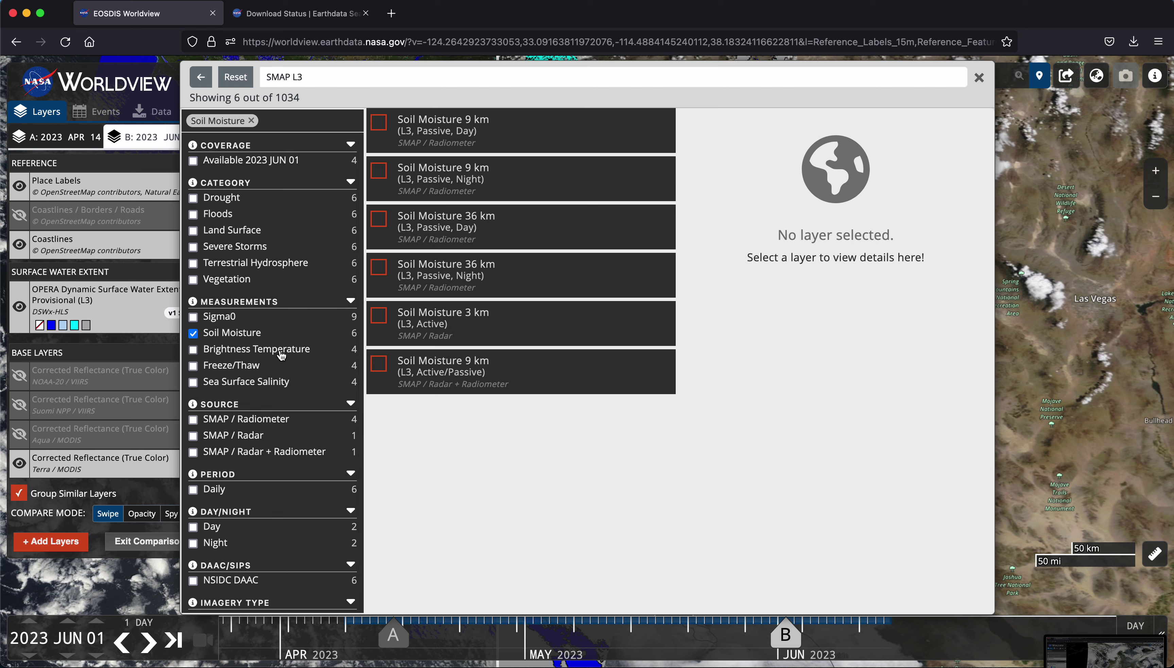
Add the SMAP Soil Moisture 9 km (L3, Passive, Day) layer to comparison side B.
left_click(495, 131)
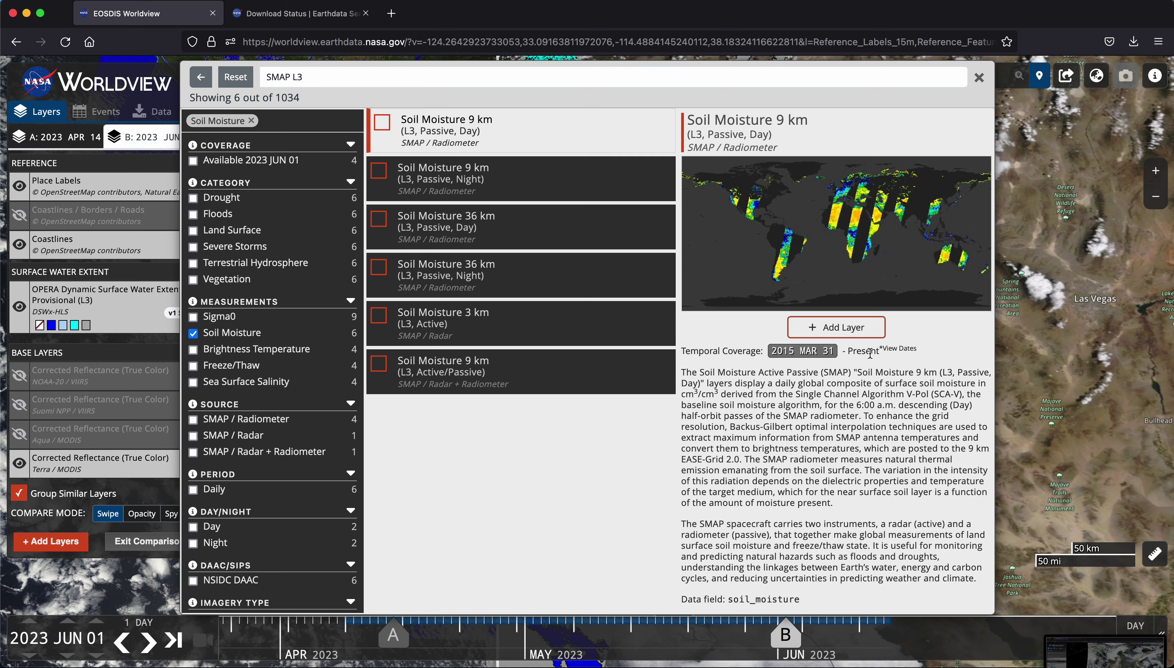
left_click(836, 327)
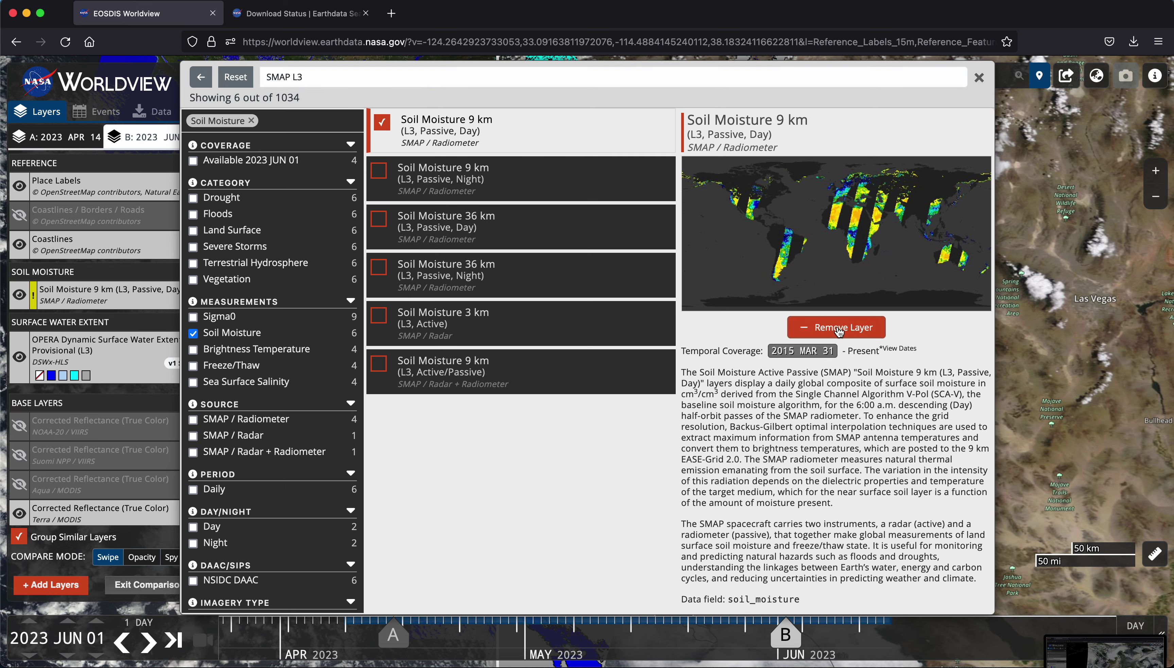
left_click(979, 79)
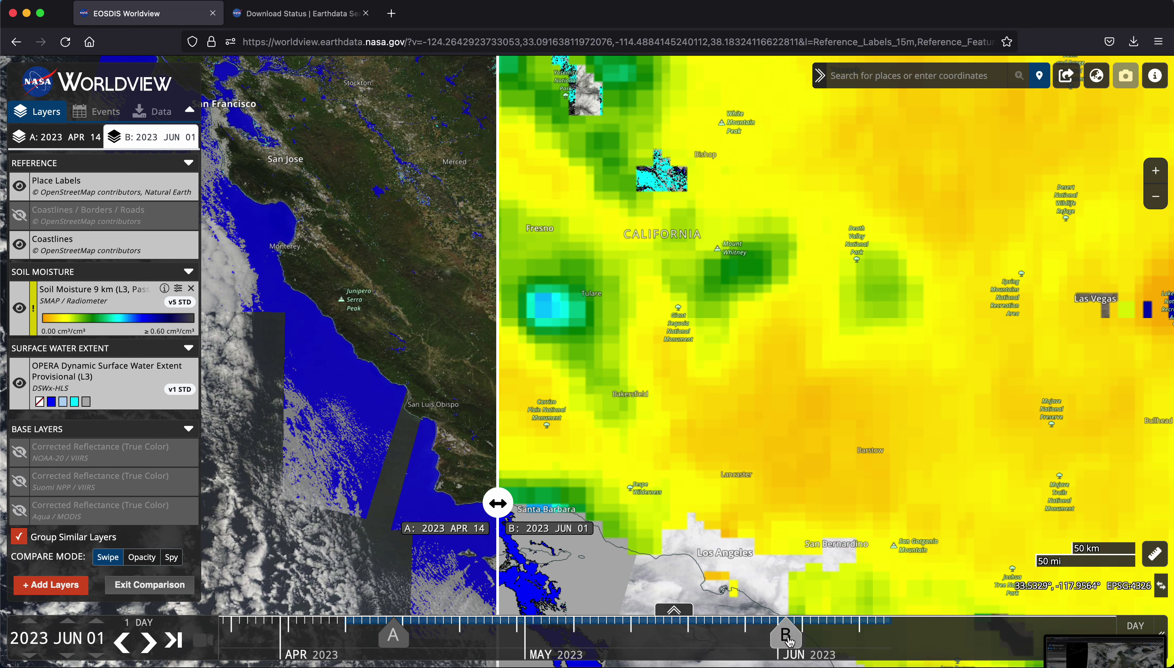
Set side B's date to 2023 APR 14 and swipe between soil moisture and surface water extent over the flooded Central Valley.
left_click_drag(787, 641, 397, 644)
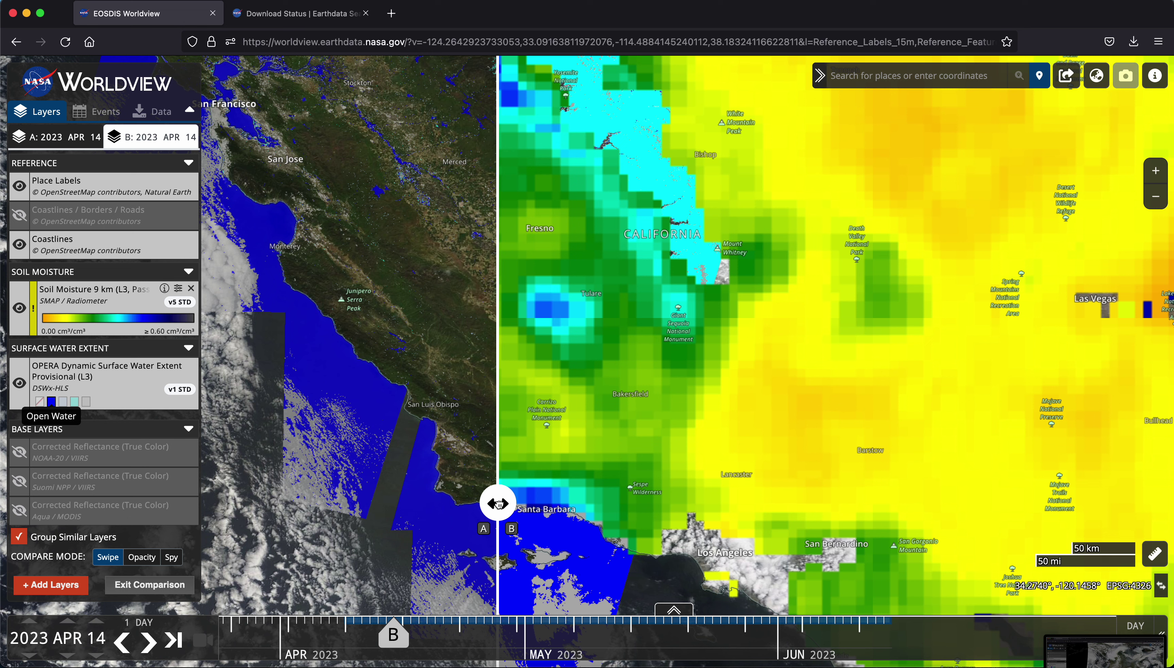
left_click_drag(498, 503, 637, 503)
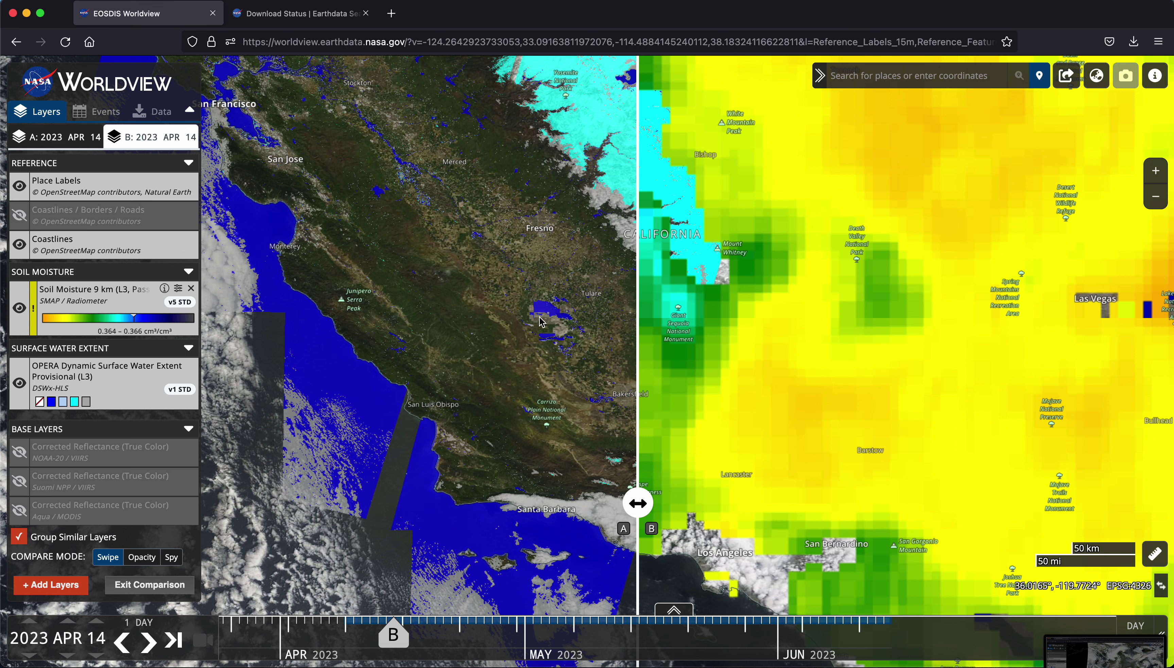
left_click_drag(637, 503, 487, 501)
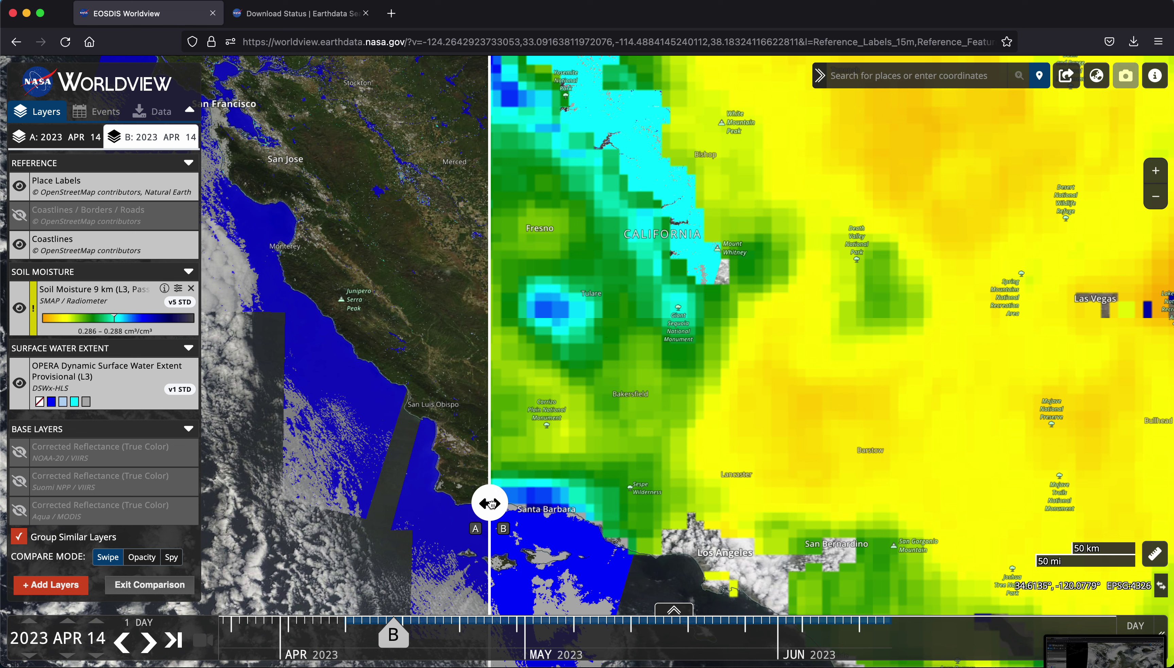
left_click_drag(491, 504, 655, 504)
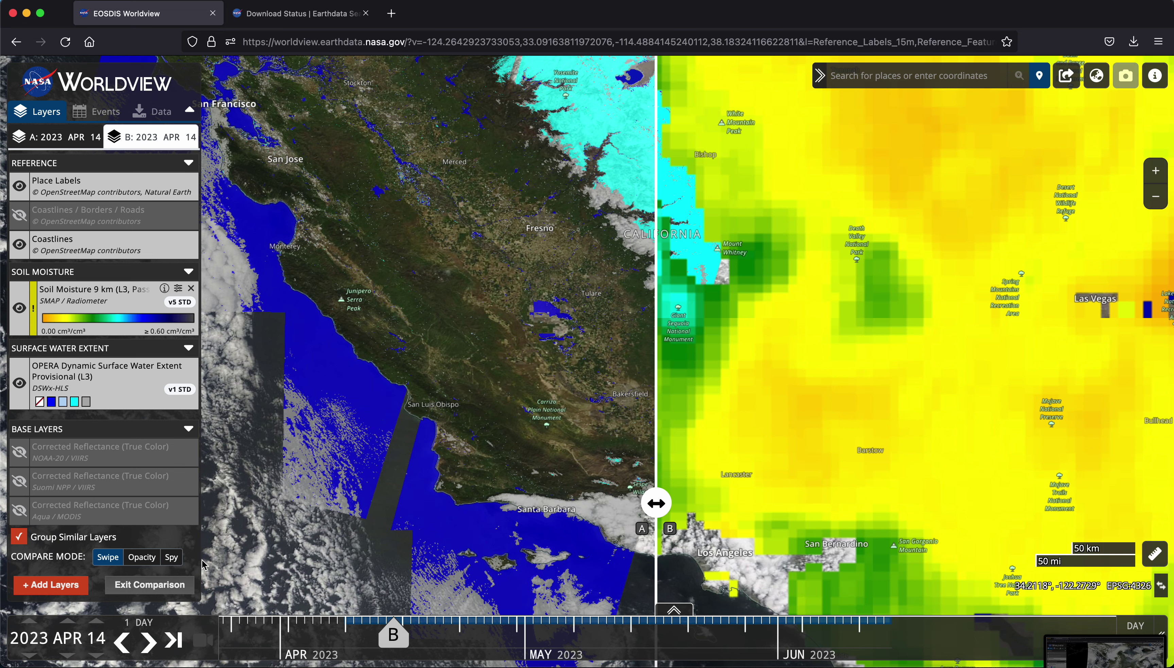
Exit the comparison and hide the Soil Moisture 9 km layer.
left_click(171, 589)
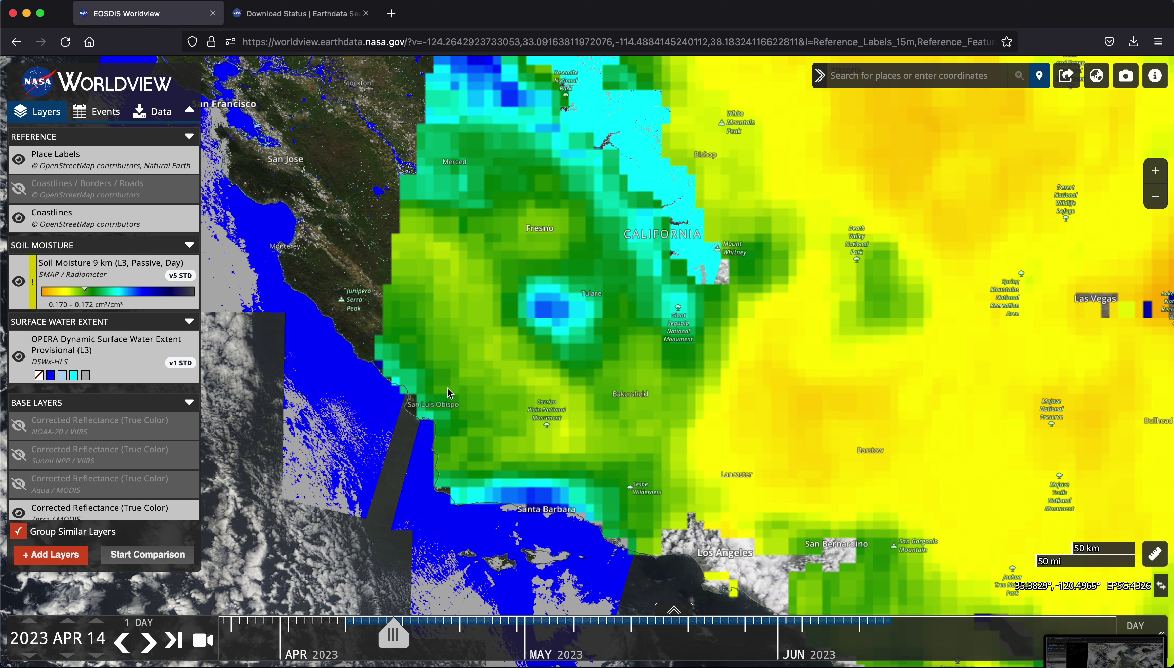
left_click(19, 282)
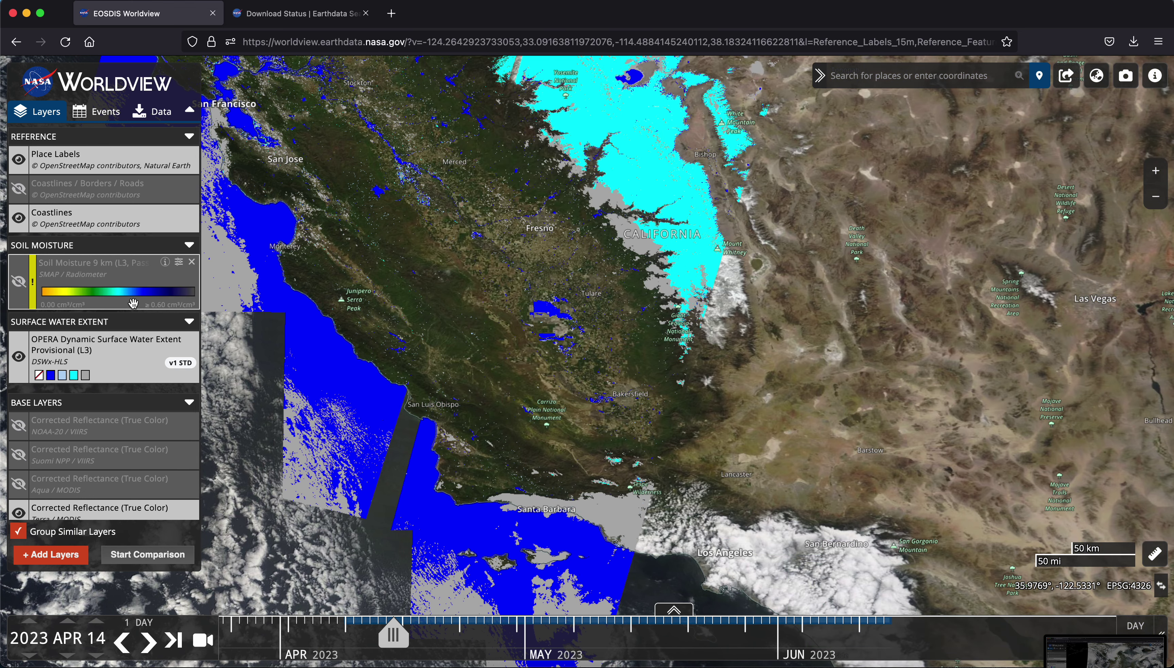
Choose the OPERA Standard - v1.0 data for download, with an area of interest from 35.5356°, -120.0156° to 36.2711°, -119.1897° around the flooded area.
left_click(162, 117)
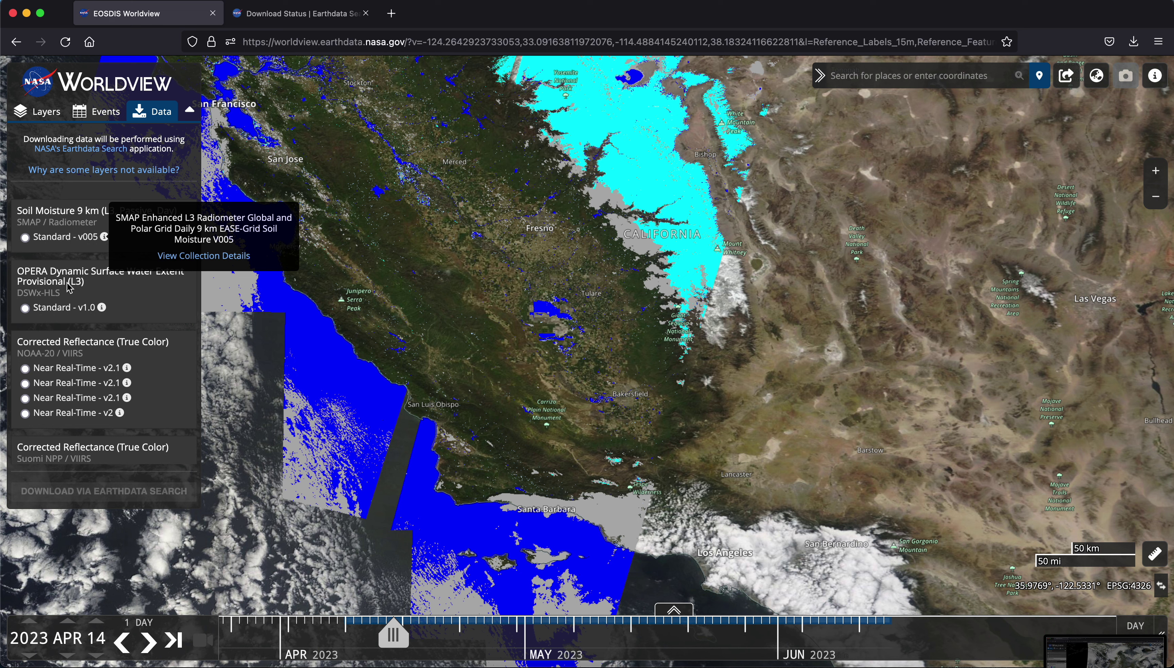
left_click(25, 308)
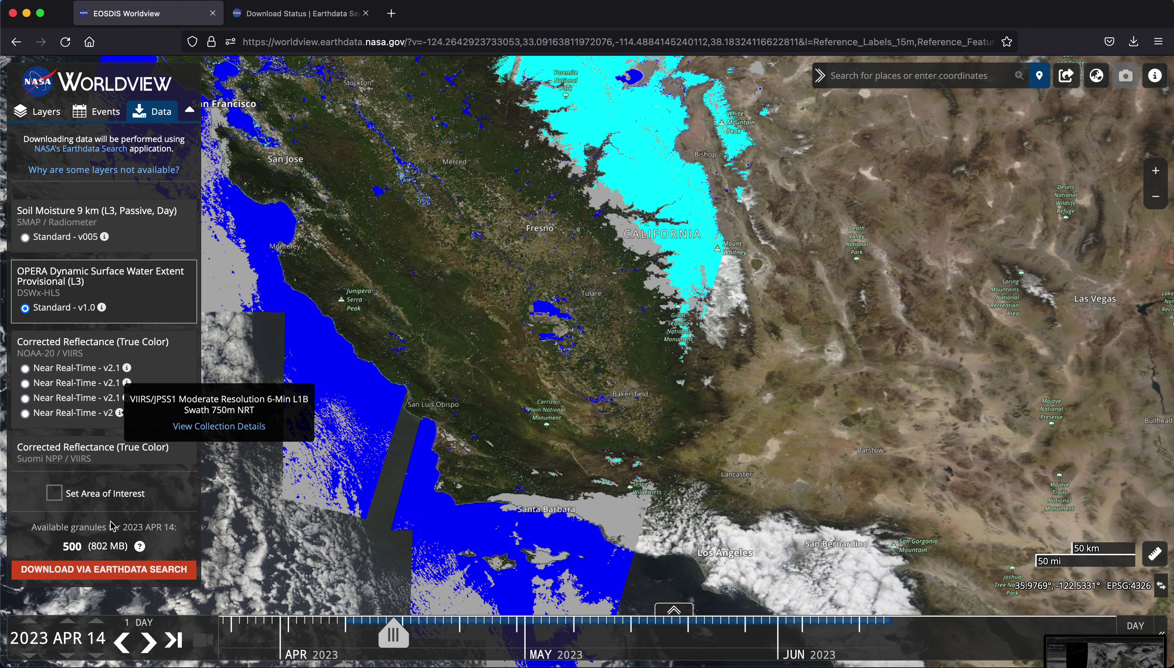
left_click(54, 494)
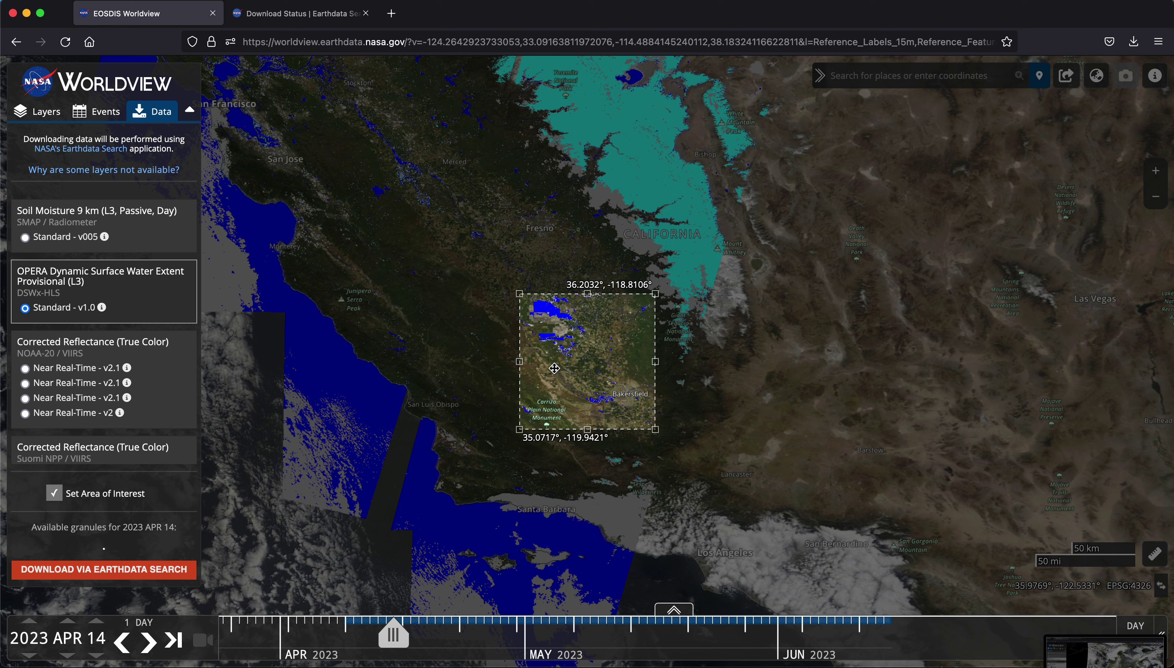
left_click_drag(554, 368, 556, 312)
left_click_drag(648, 237, 622, 271)
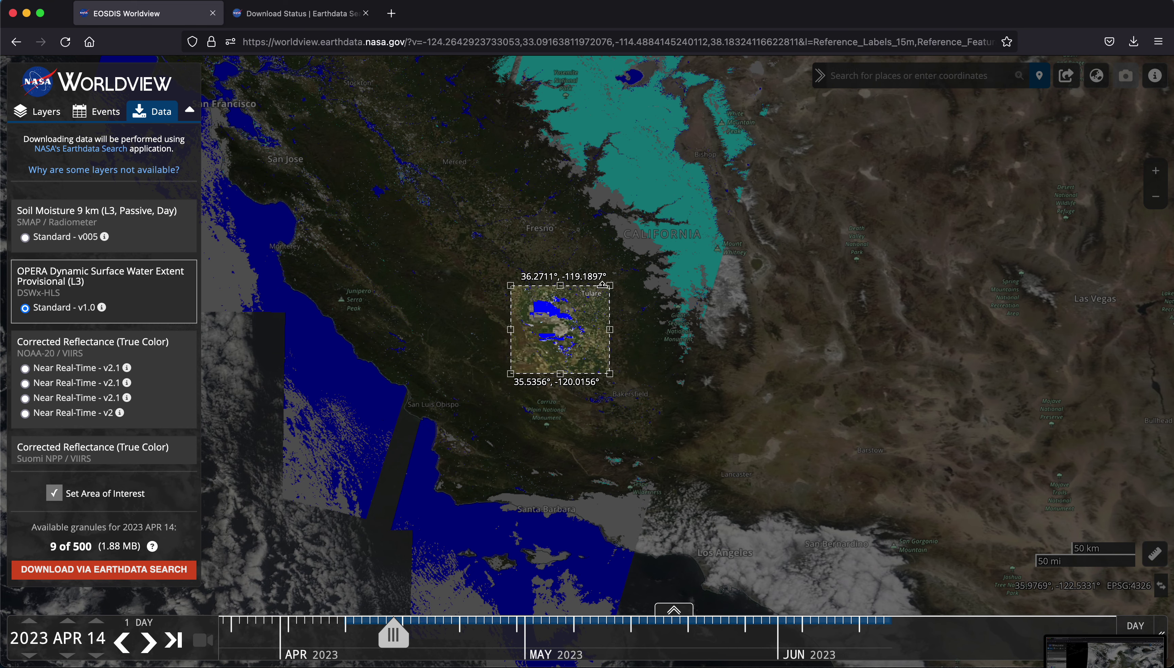
scroll(602, 285, "up", 5)
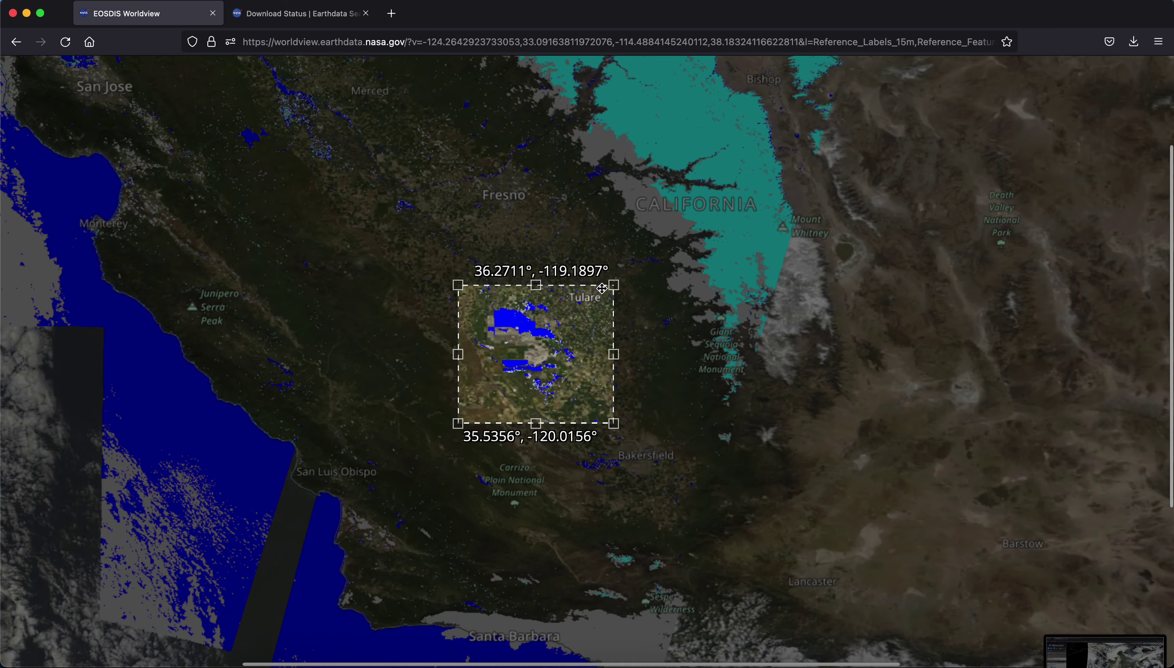
scroll(601, 289, "down", 5)
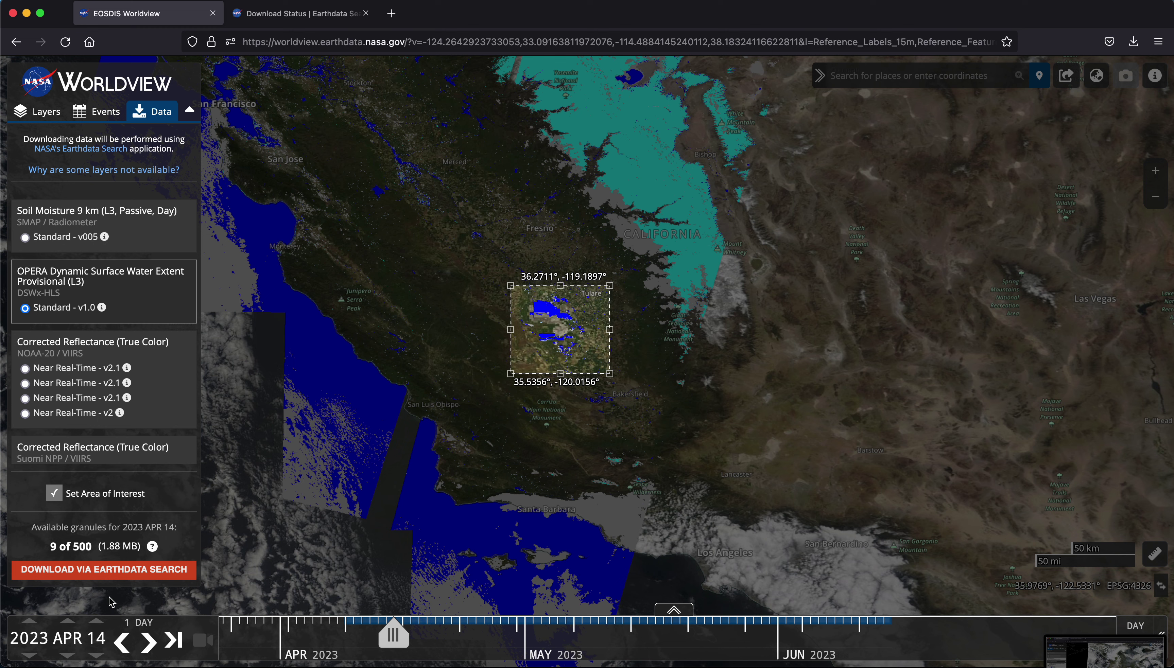
Transfer the OPERA granule selection to Earthdata Search for download.
left_click(107, 576)
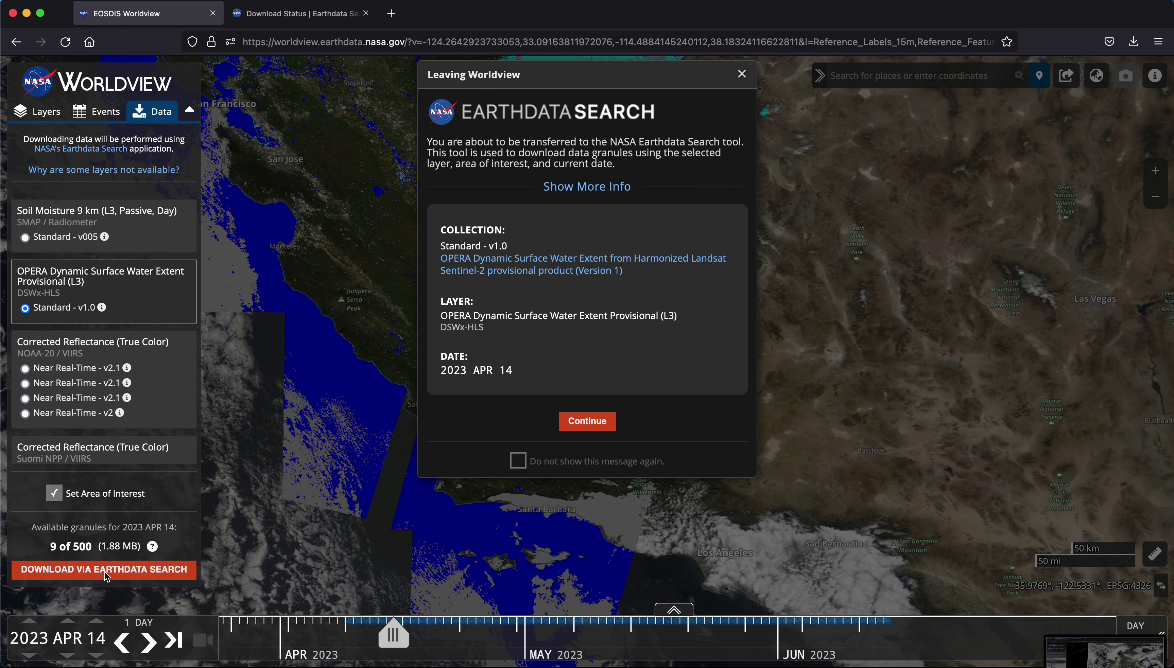
left_click(586, 422)
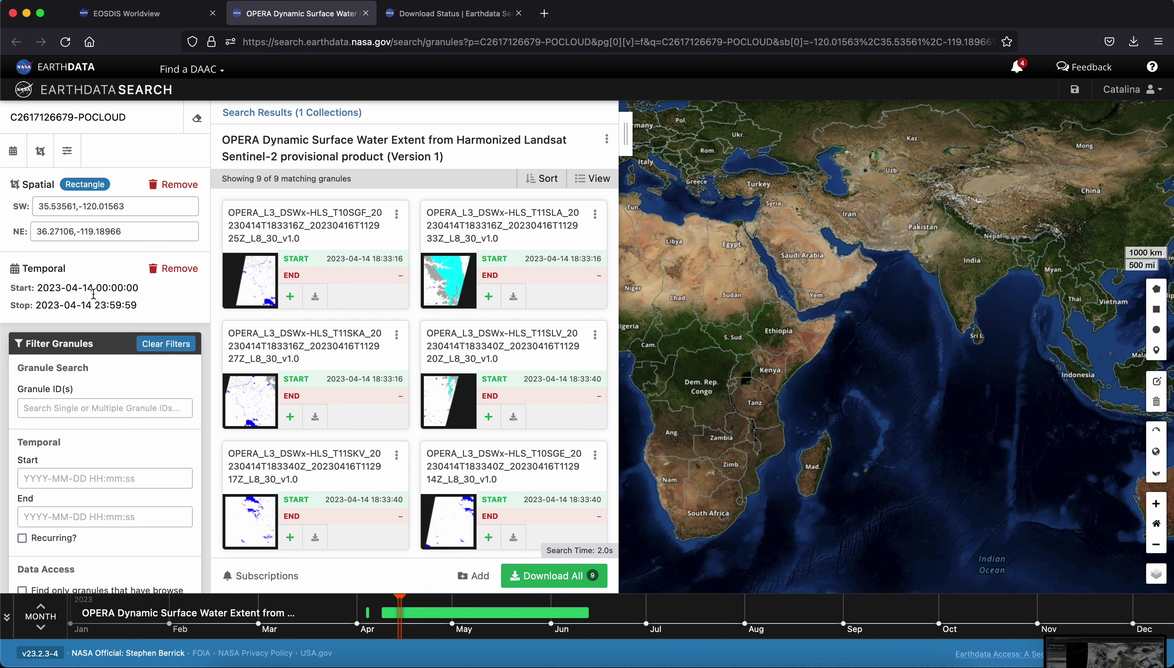
Examine the OPERA granule footprints and surface water imagery over California's Central Valley on the search map.
left_click_drag(705, 280, 956, 282)
left_click_drag(676, 252, 846, 273)
left_click_drag(706, 256, 753, 282)
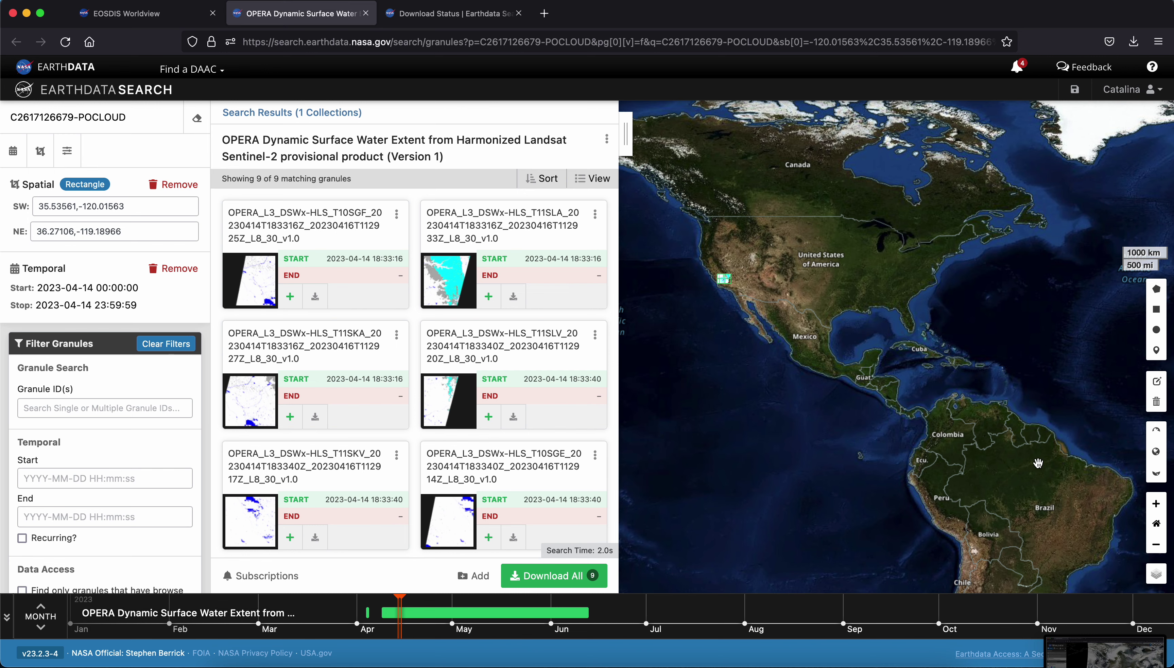
left_click(1156, 504)
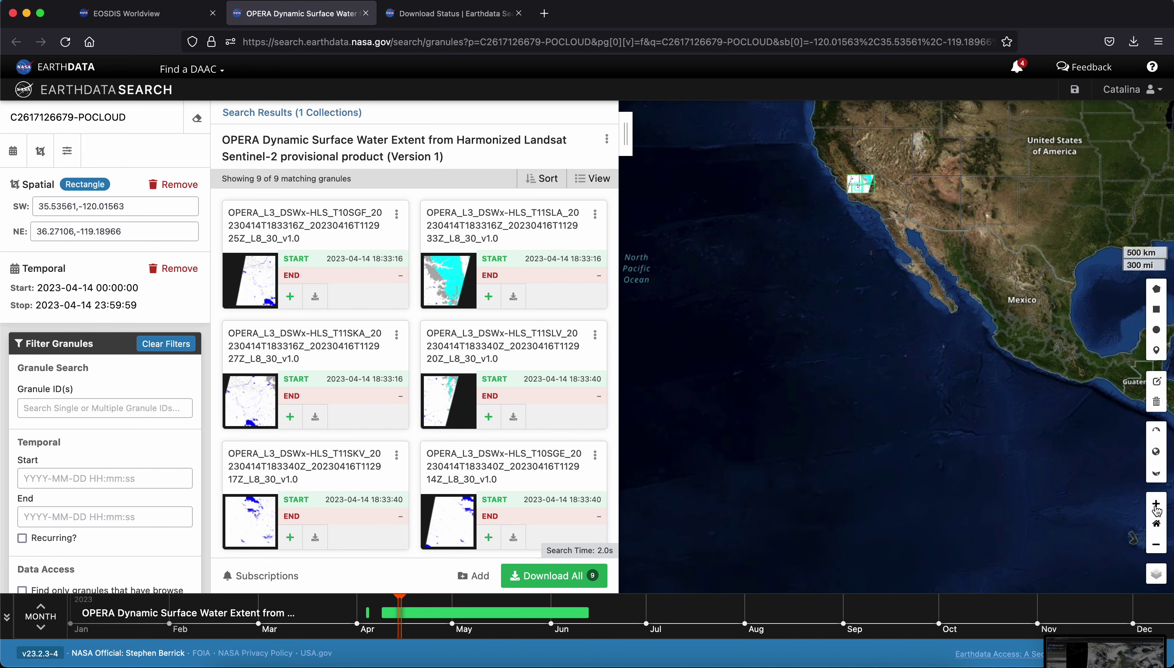
left_click(1156, 511)
left_click_drag(935, 307, 818, 569)
left_click_drag(933, 376, 675, 454)
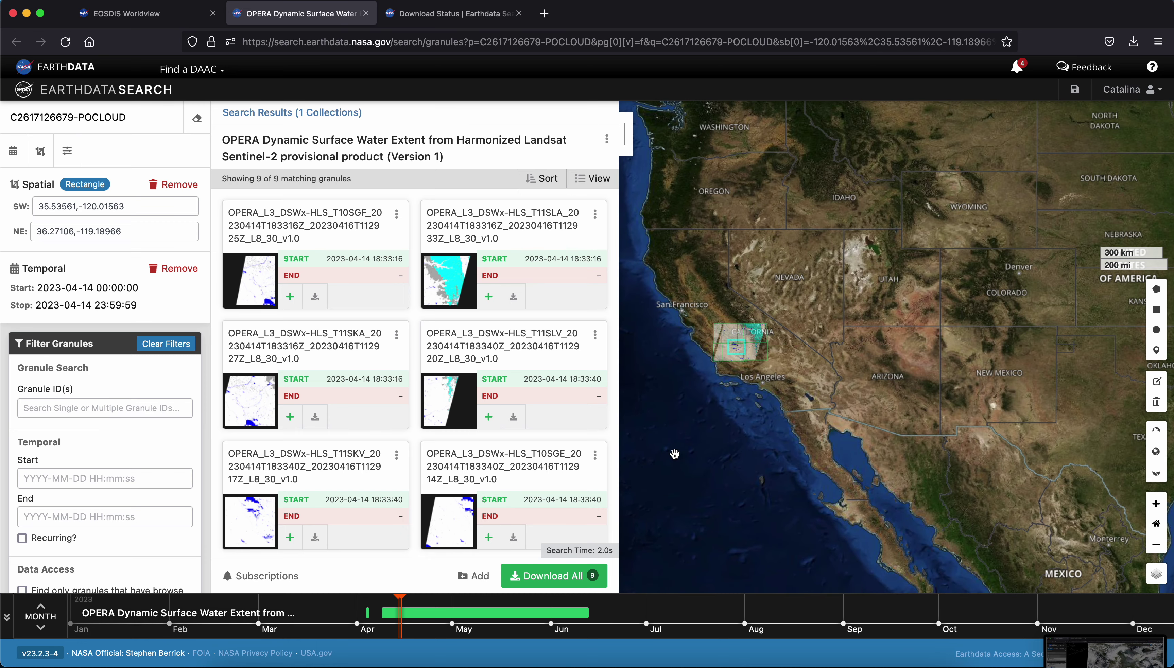
left_click(1156, 508)
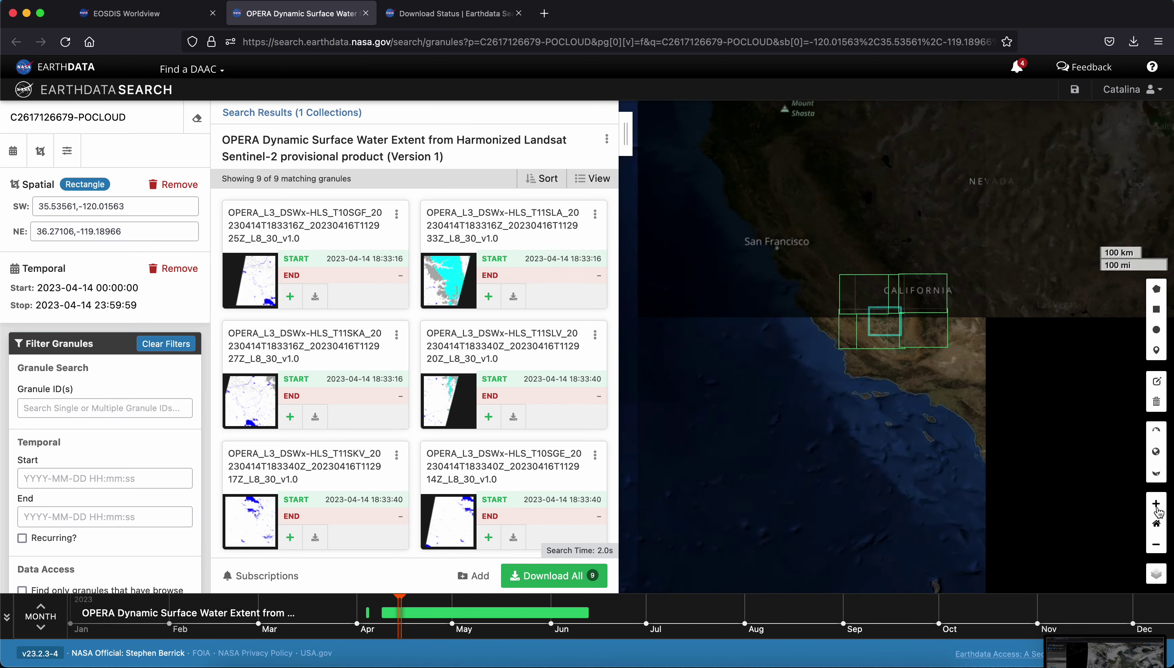
left_click(1157, 509)
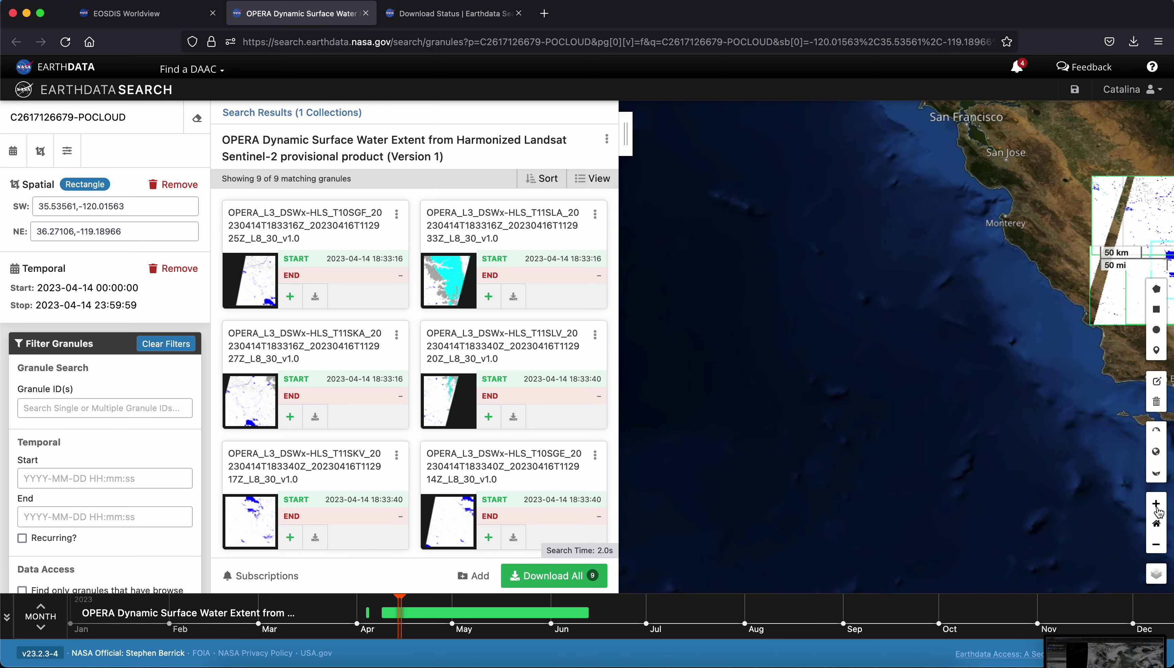
left_click_drag(1020, 434, 669, 443)
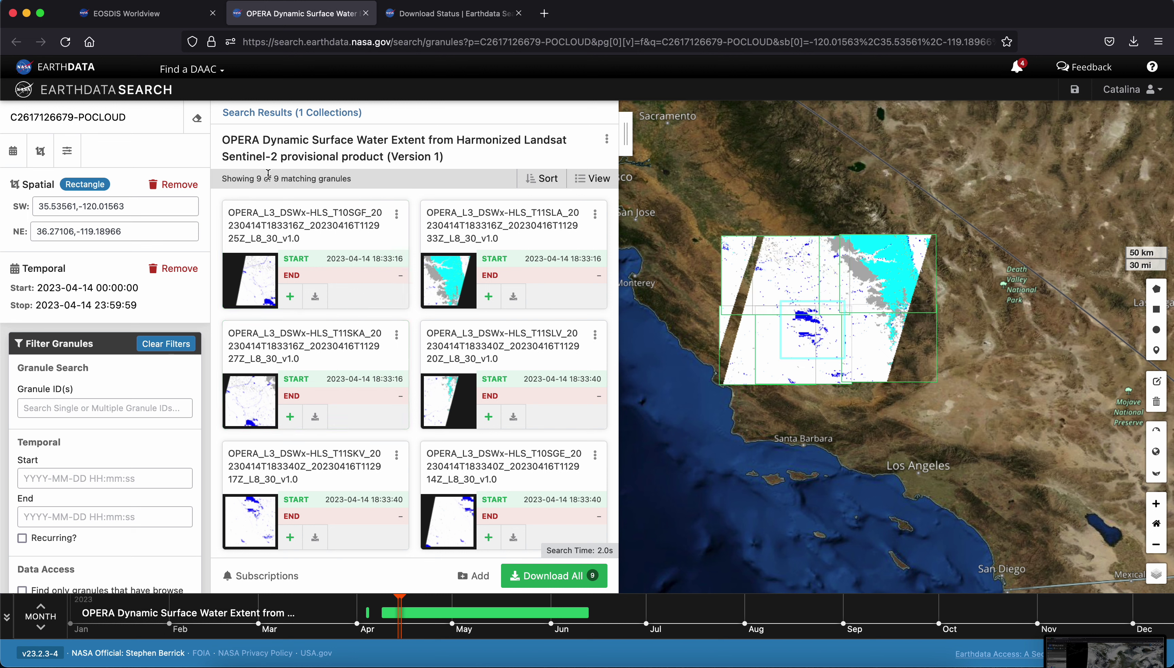
Request all matching OPERA surface water granules for 2023-04-14 using Direct Download.
left_click_drag(255, 176, 282, 179)
left_click(532, 578)
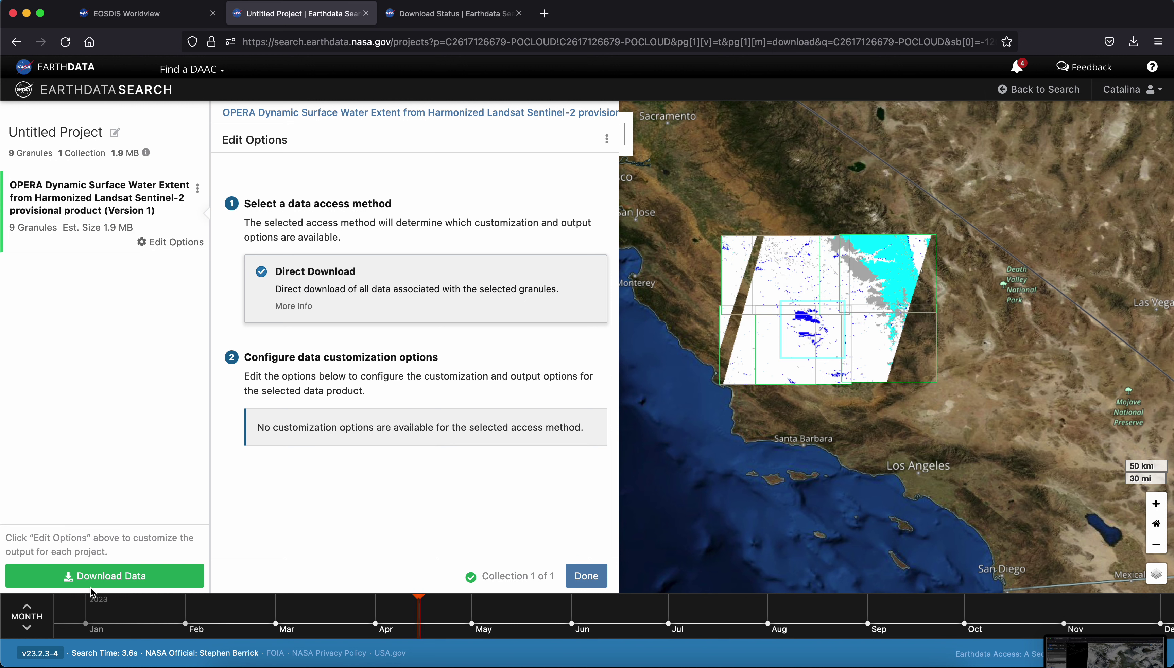
left_click(100, 573)
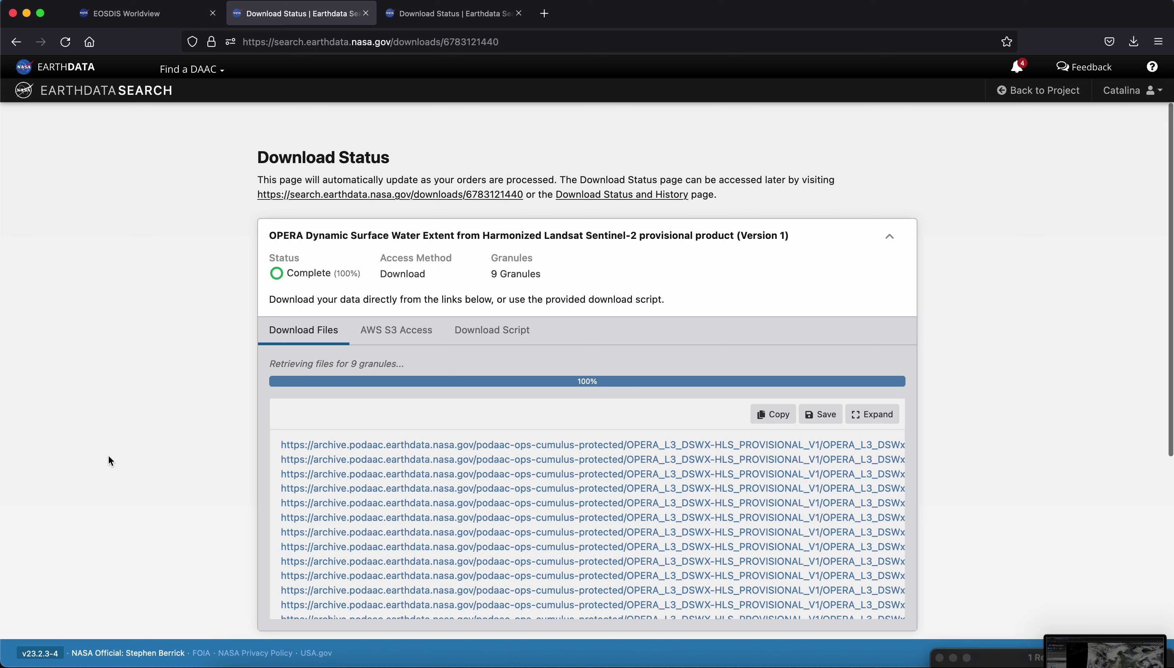
Download the first listed file, OPERA_L3_DSWx-HLS_T10SGF_20230414T183316Z_20230416T112925Z_L8_30_v1.0_B01_WTR.tif.
scroll(108, 455, "down", 2)
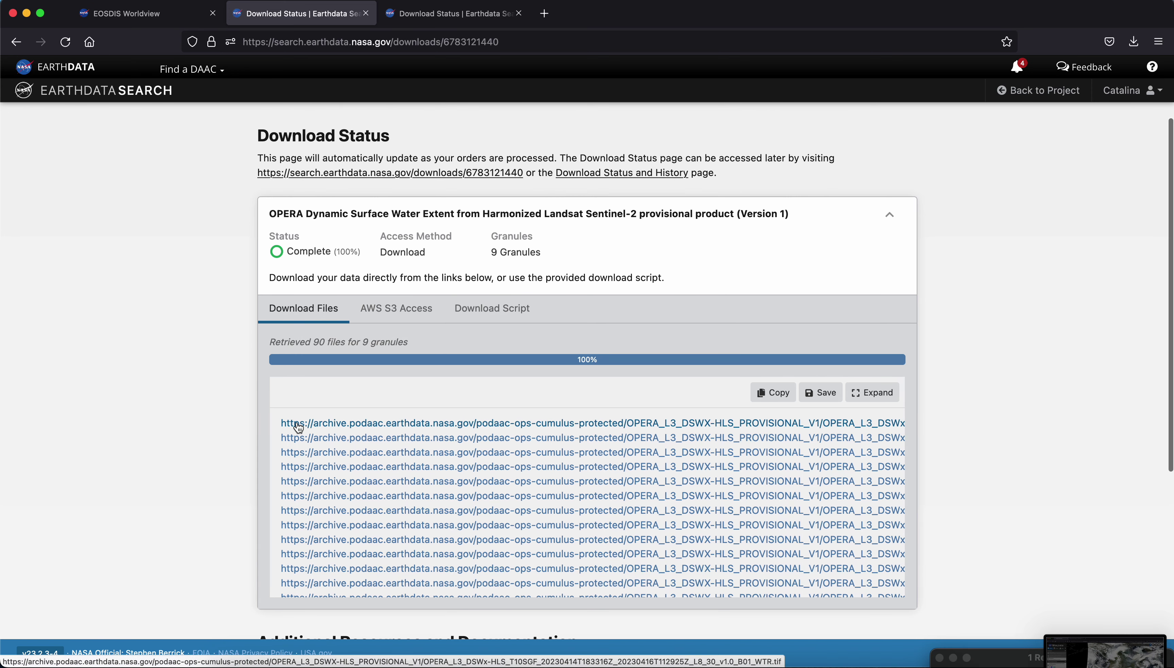
scroll(298, 428, "down", 1)
scroll(298, 428, "right", 2)
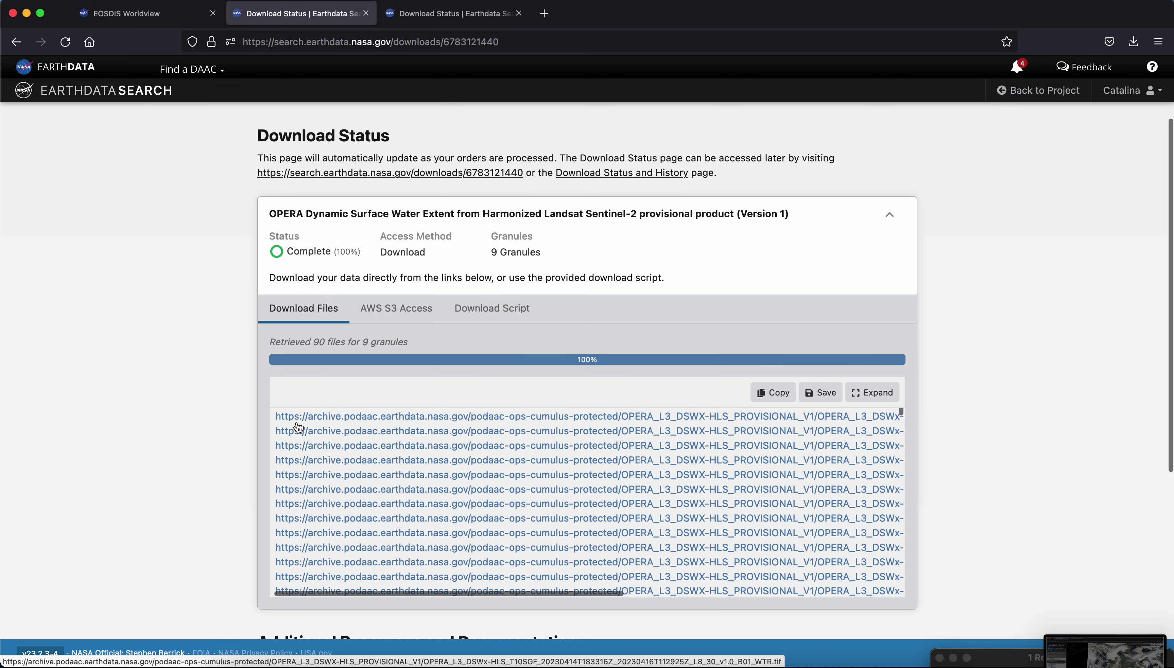
scroll(299, 428, "left", 2)
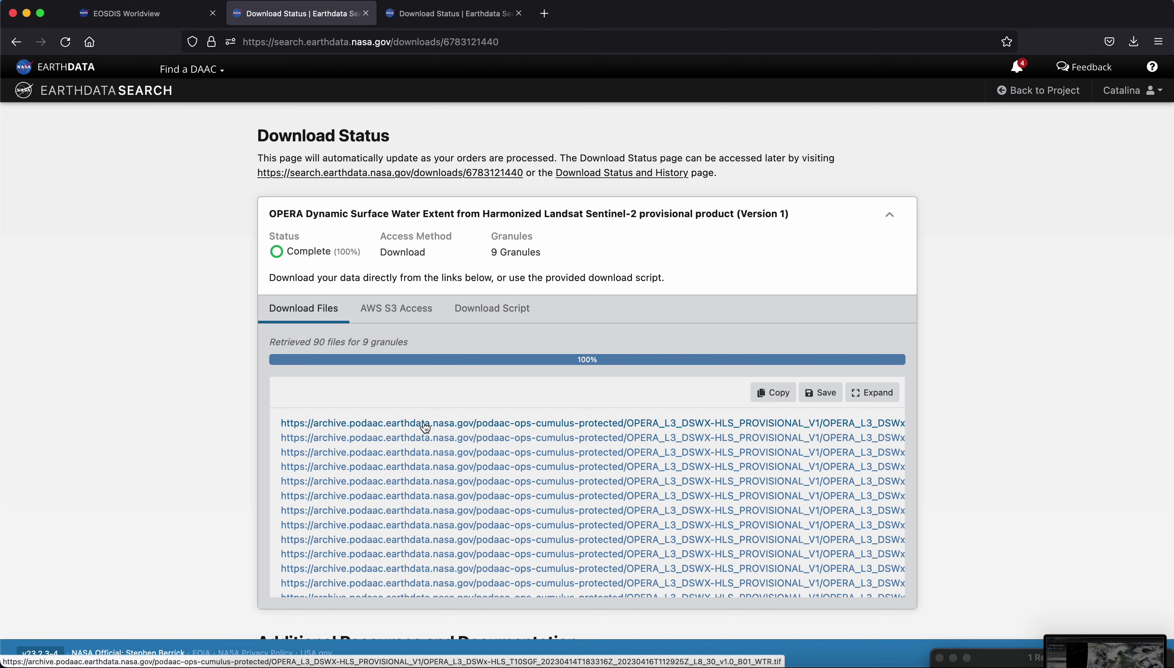
left_click(465, 427)
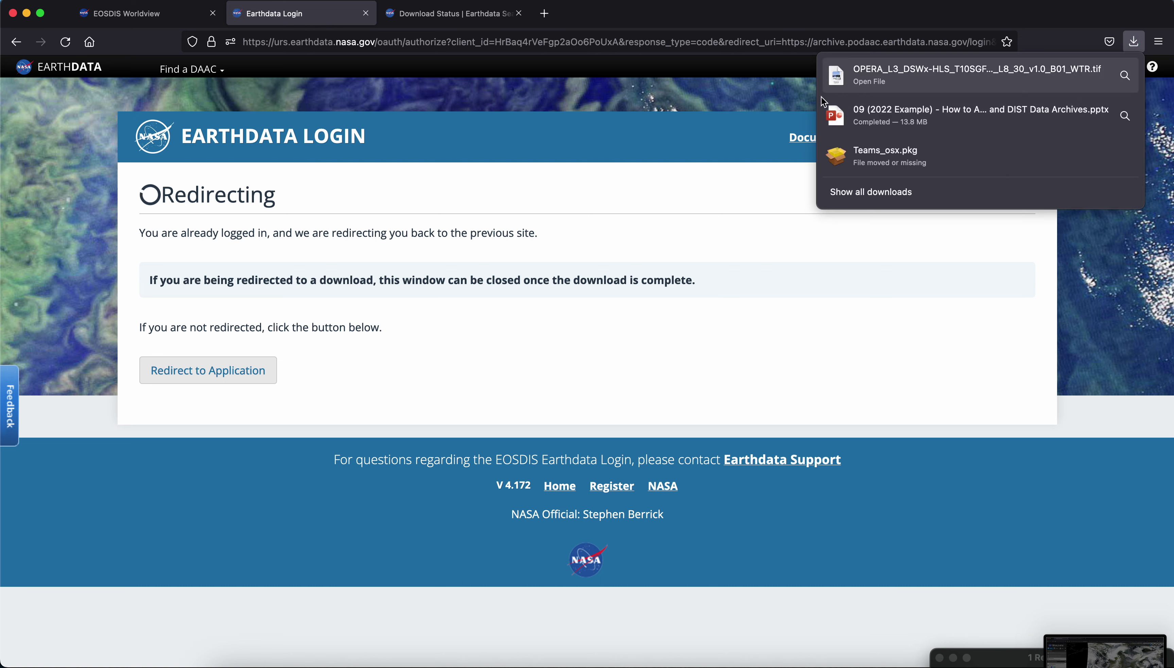
left_click(734, 192)
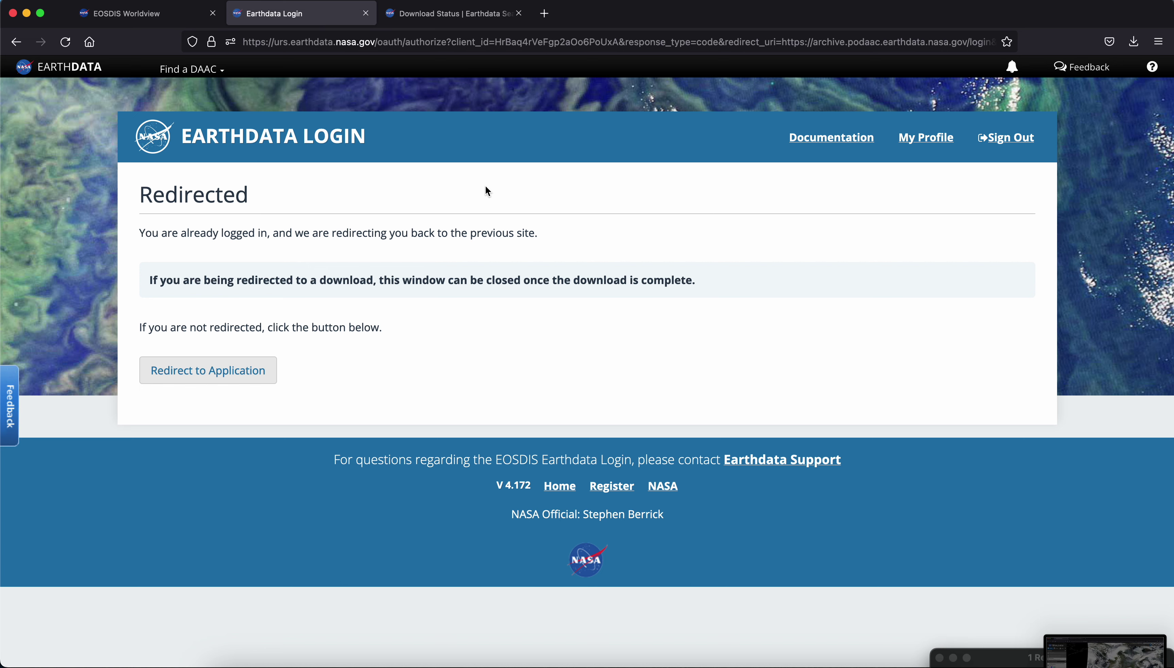
Rerun the redirected download of the T10SGF B01_WTR file and reload the Earthdata Login redirect page.
left_click(442, 18)
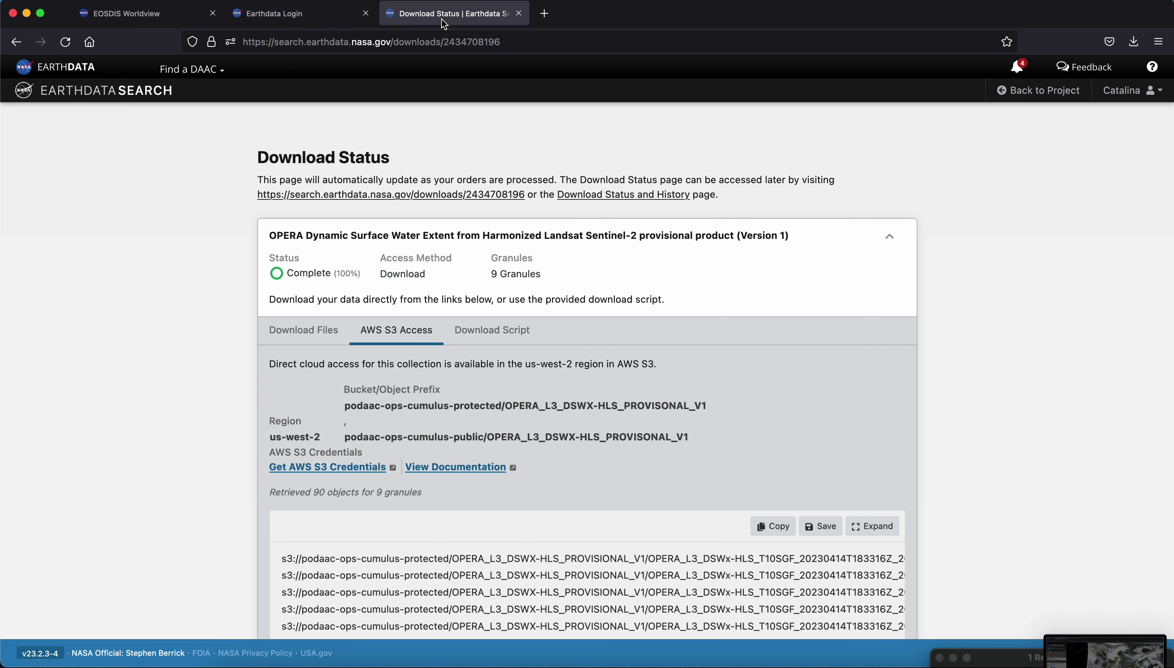
left_click(326, 13)
left_click(189, 371)
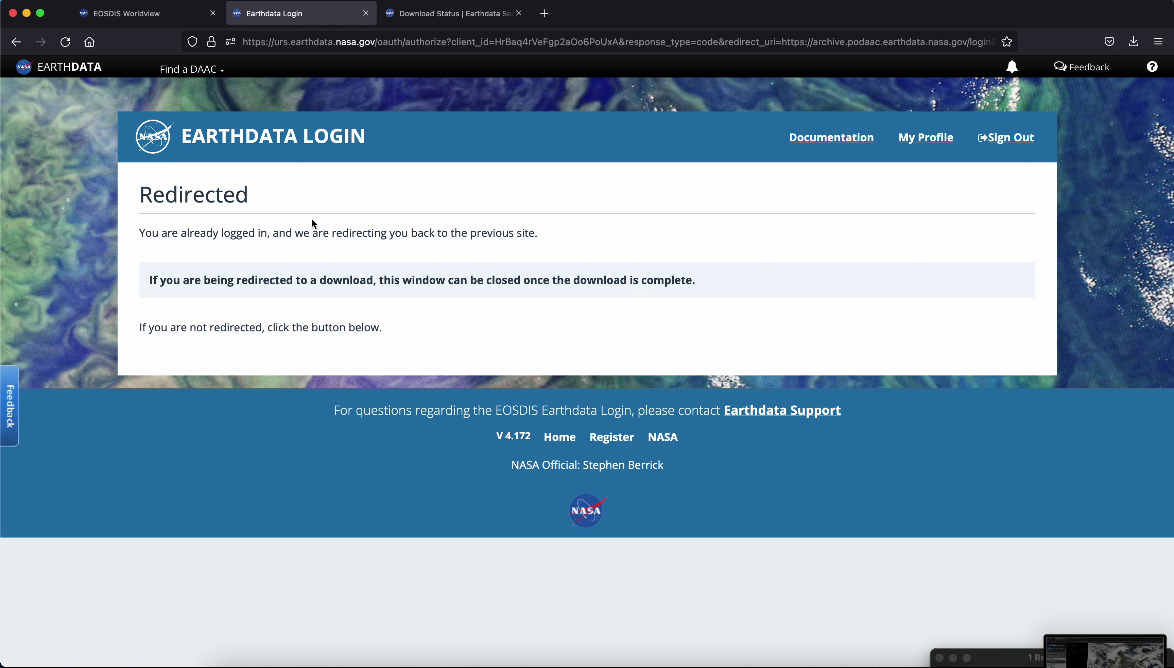
left_click(66, 42)
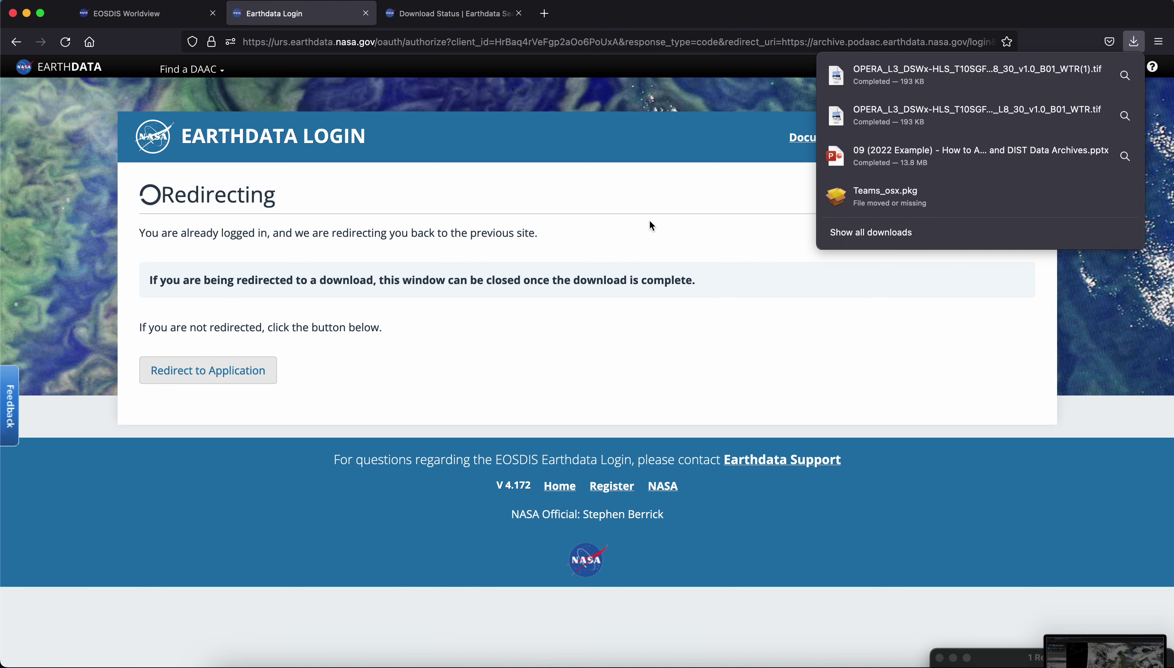
left_click(541, 98)
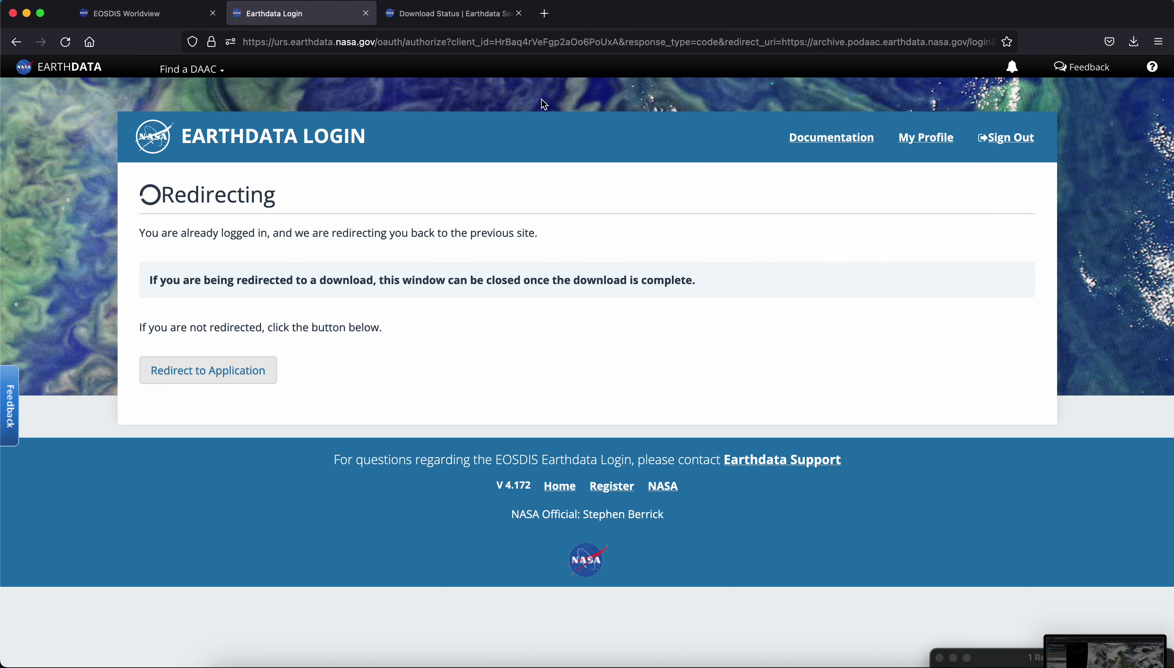
Return to the download status page and examine the AWS S3 access details and object paths for the granules.
left_click(15, 45)
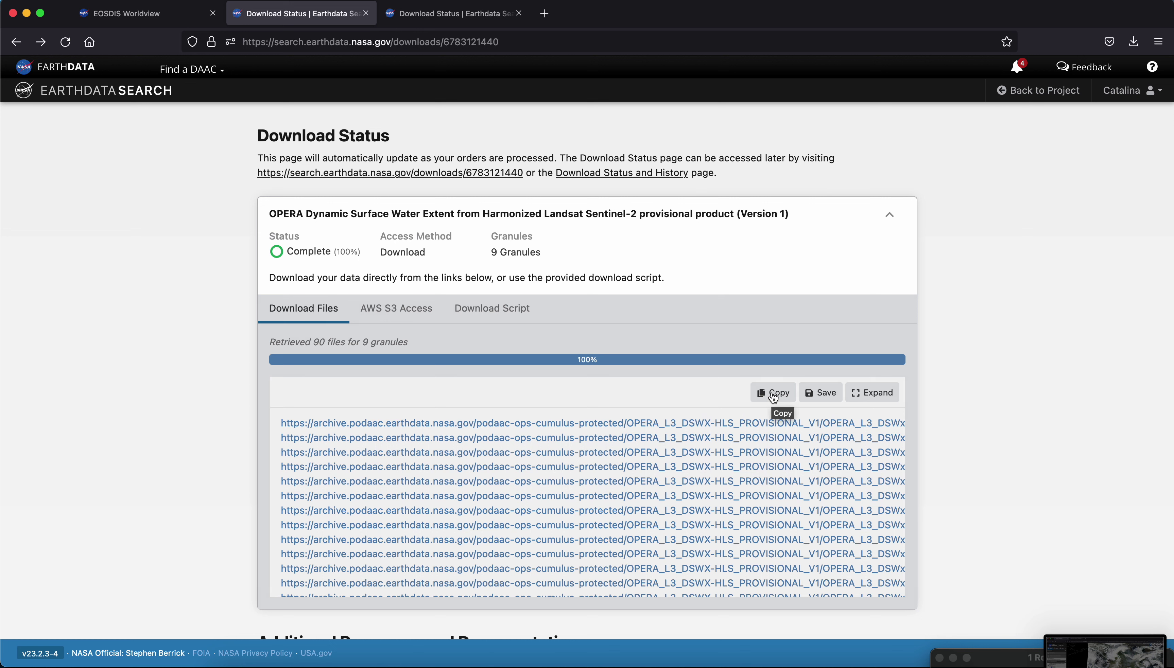
left_click(393, 308)
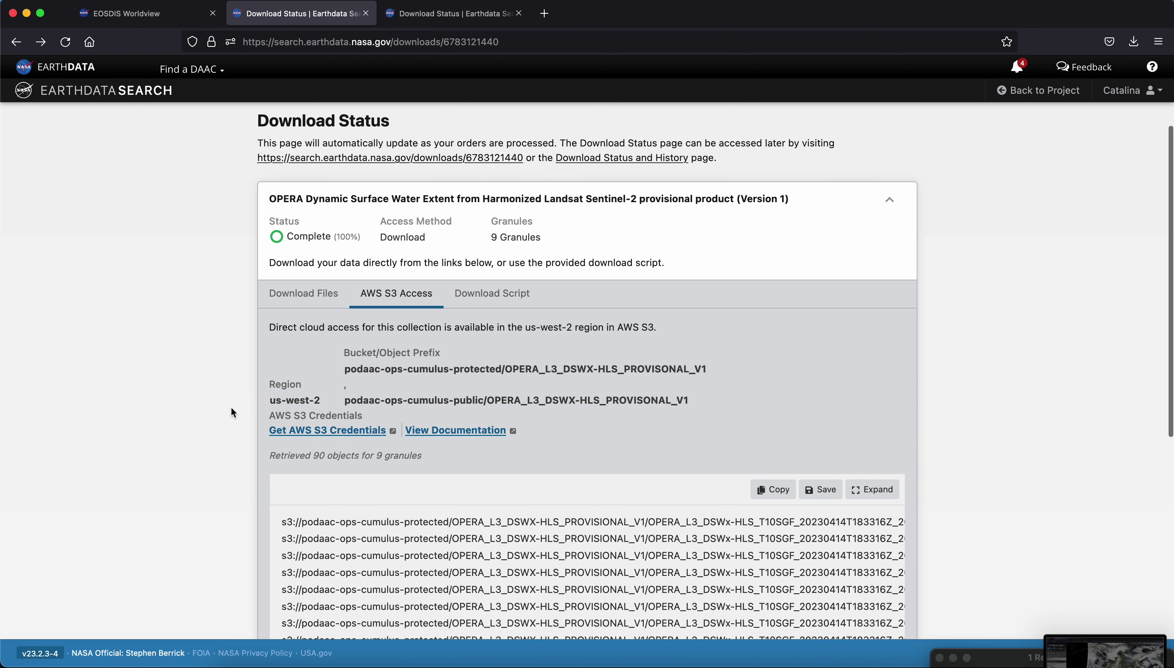
scroll(233, 412, "down", 3)
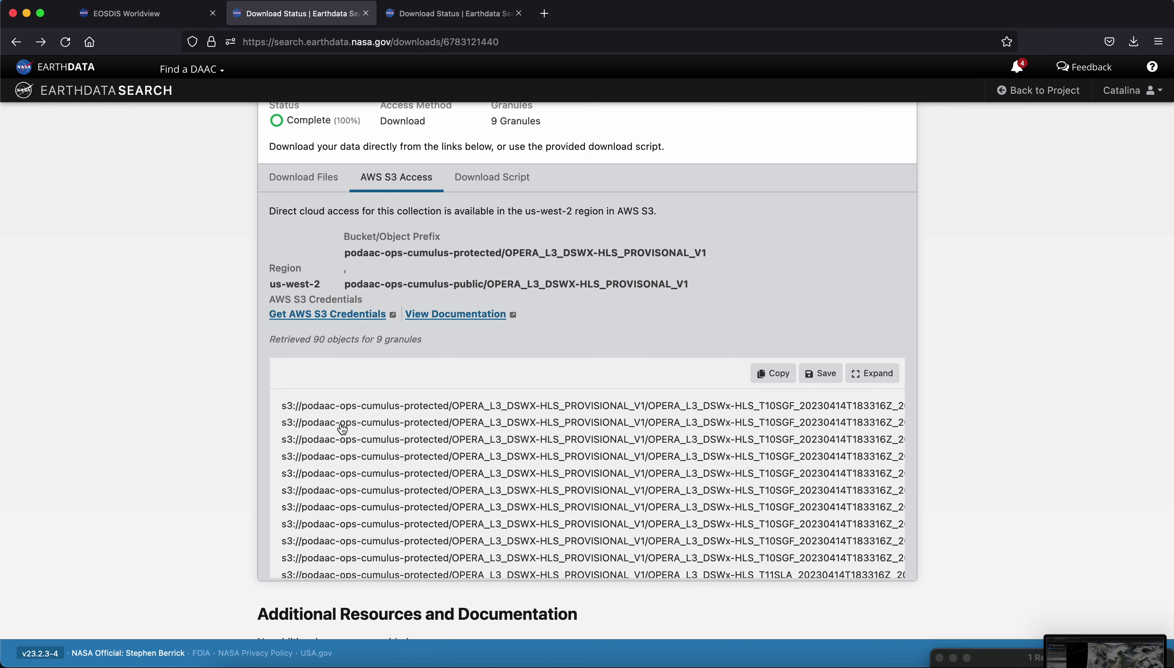
scroll(326, 428, "down", 2)
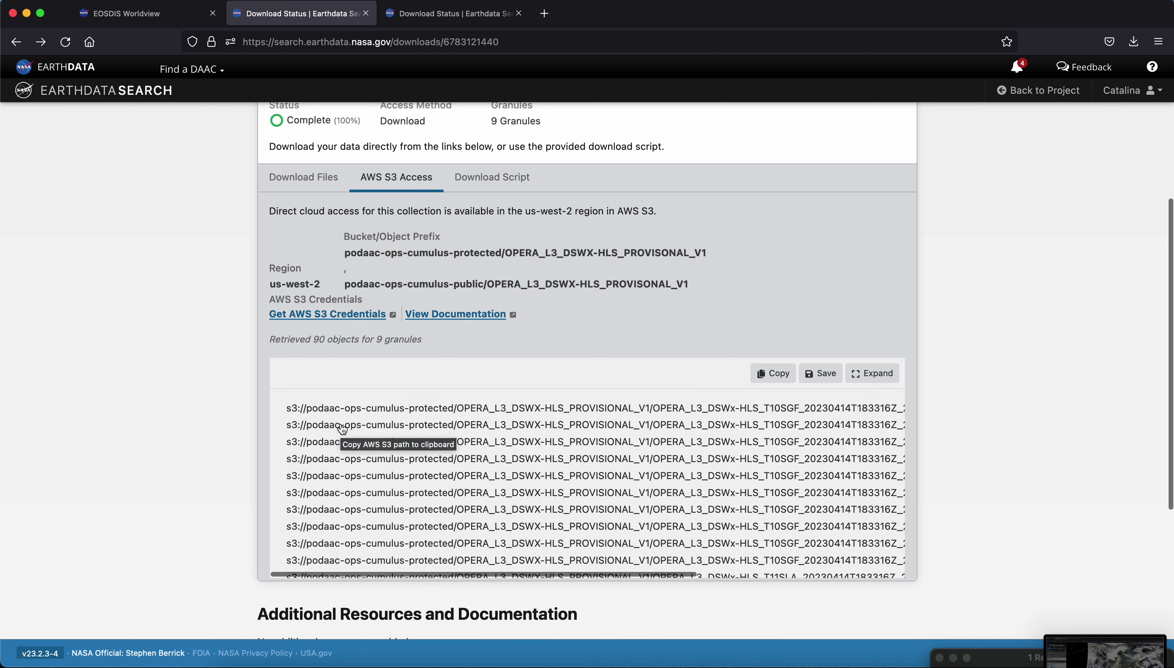
scroll(326, 429, "up", 2)
scroll(195, 410, "up", 3)
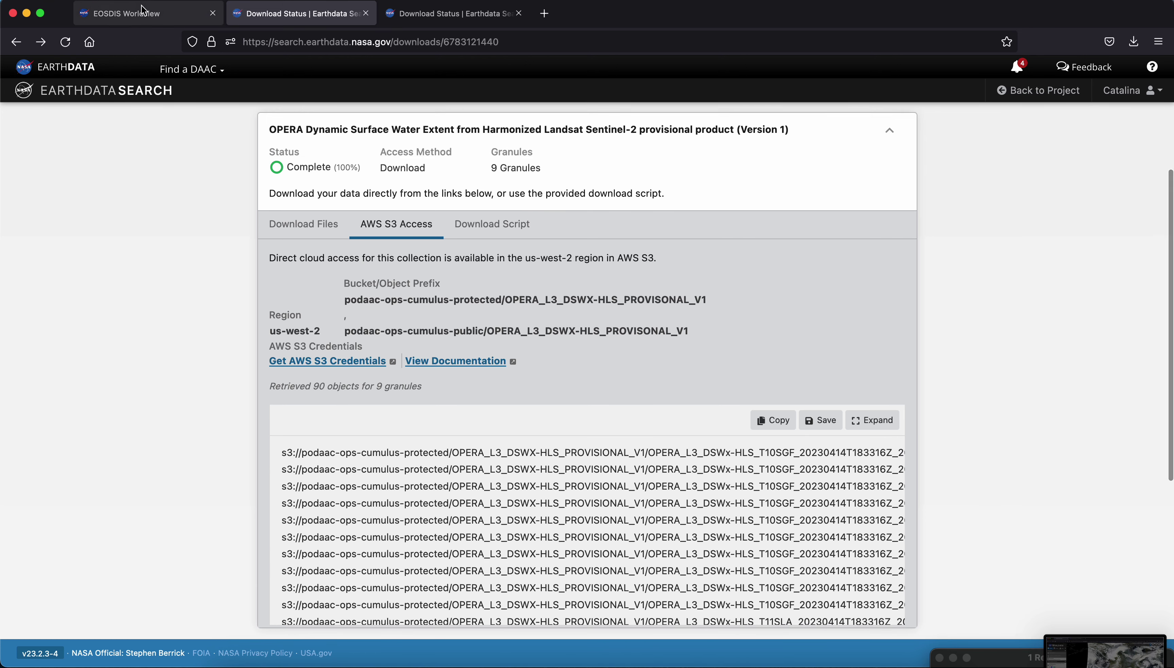
Switch back to Worldview, dismiss the Earthdata Search transfer notice and return to the map's layer list.
left_click(145, 14)
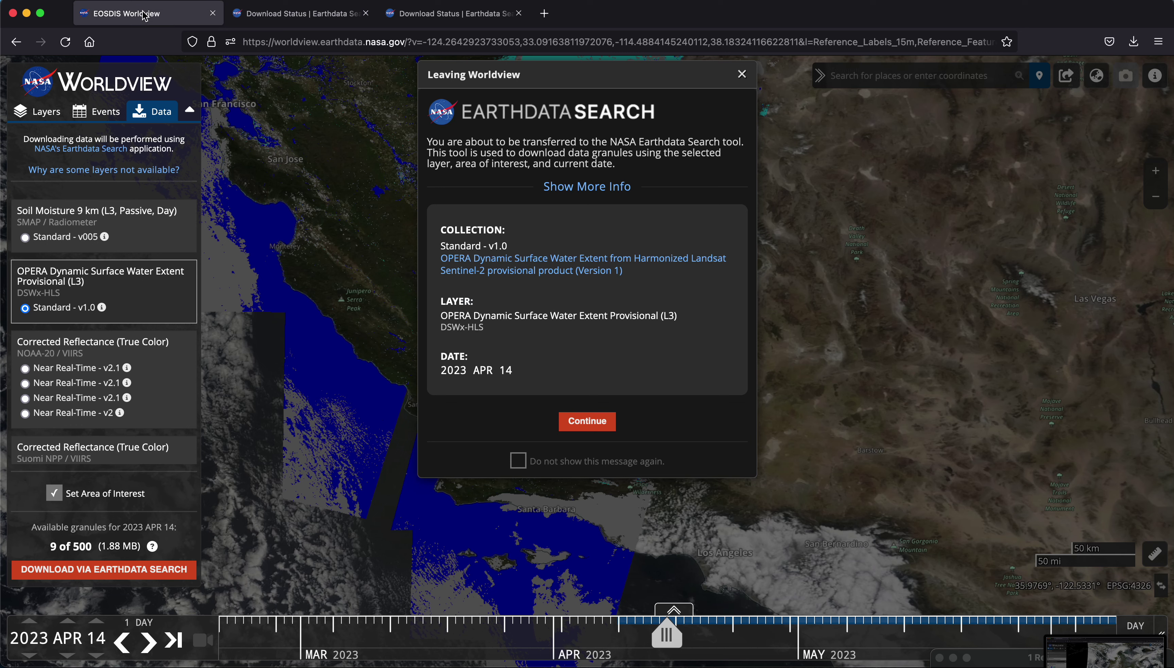
left_click(742, 74)
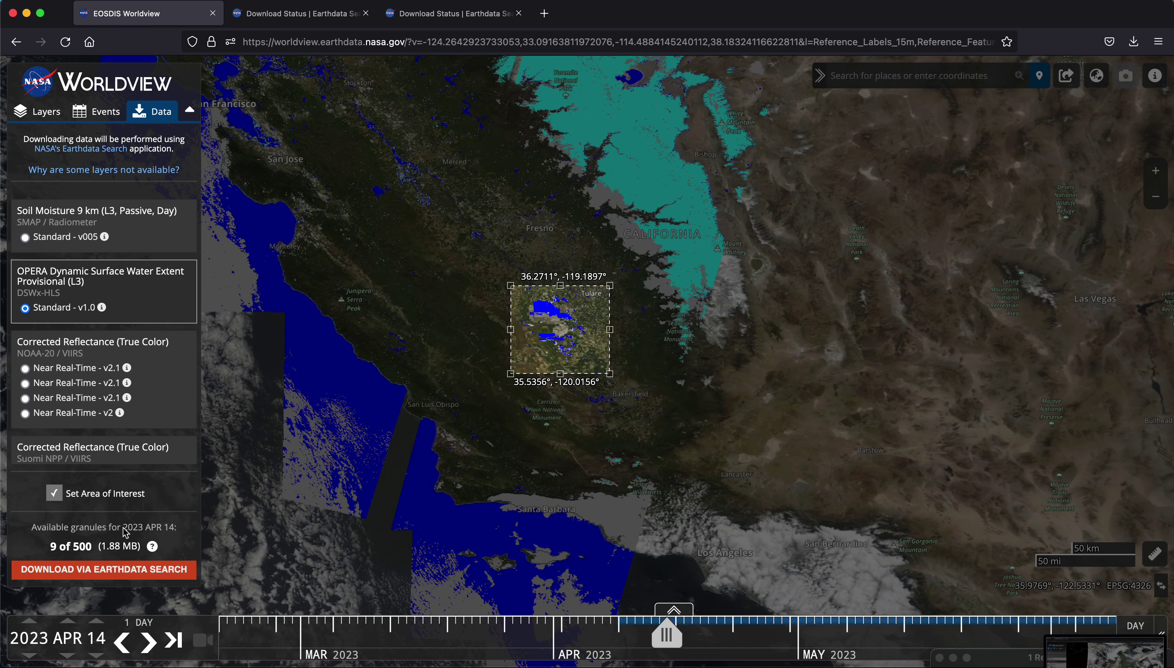
left_click(37, 117)
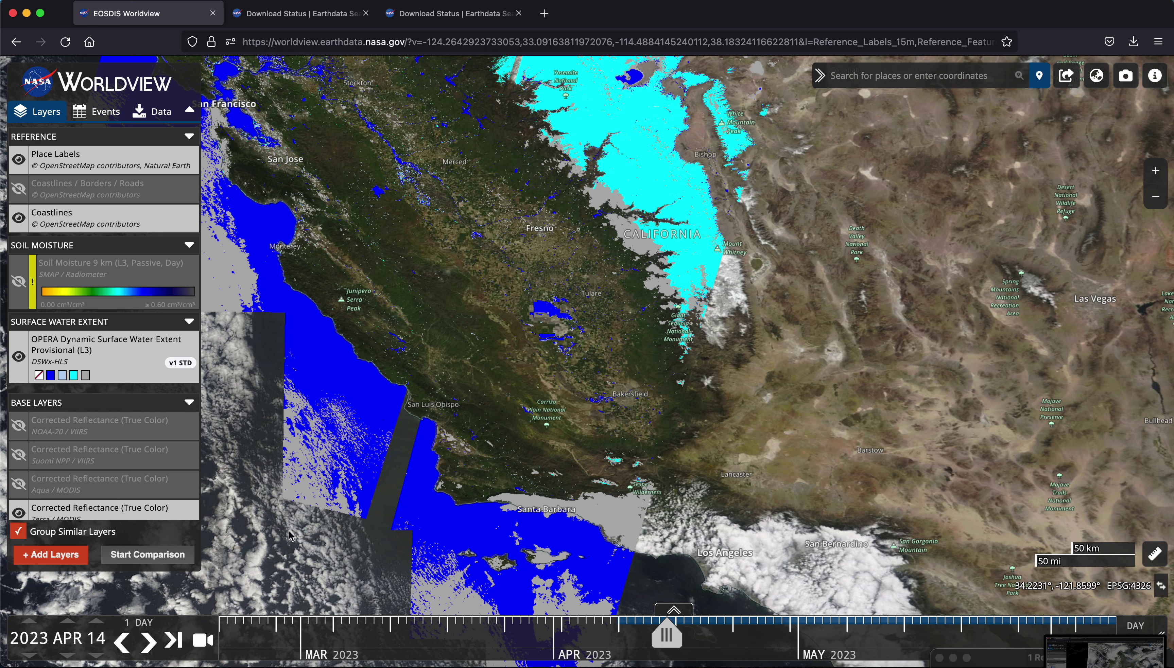
key("super+shift+5")
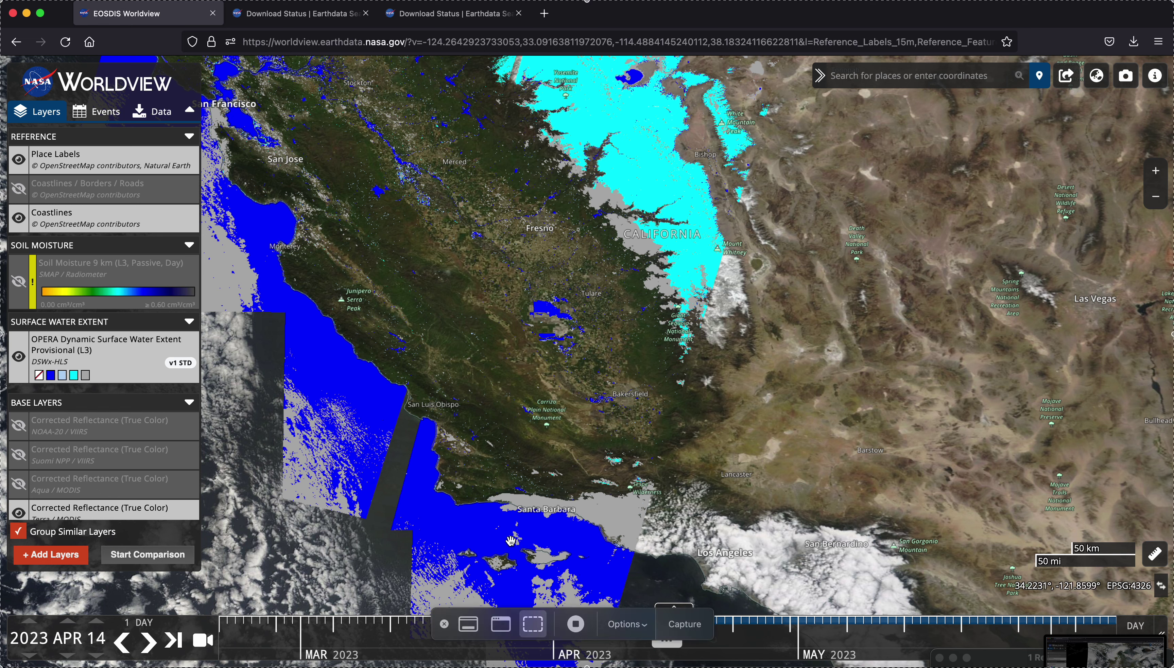